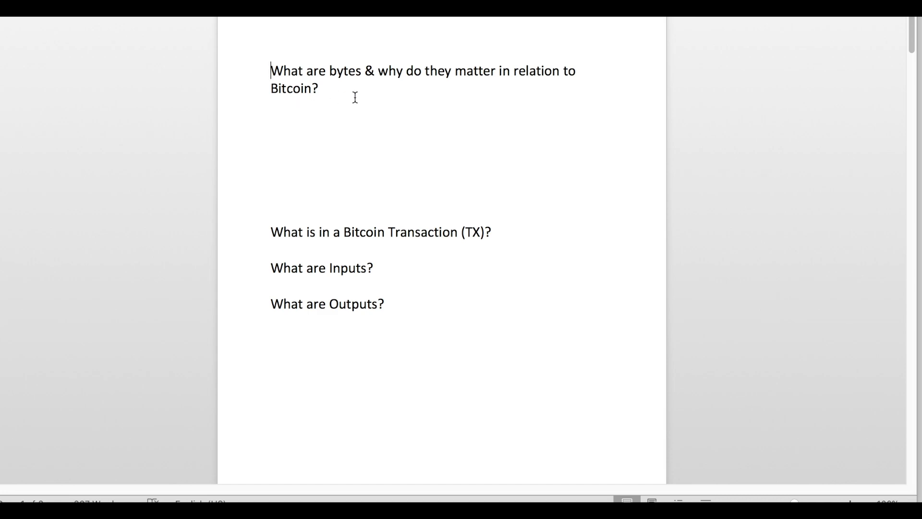
Step: Highlight the bytes, Bitcoin Transaction (TX) and Inputs questions in the Word notes
click(332, 93)
drag(333, 93, 268, 70)
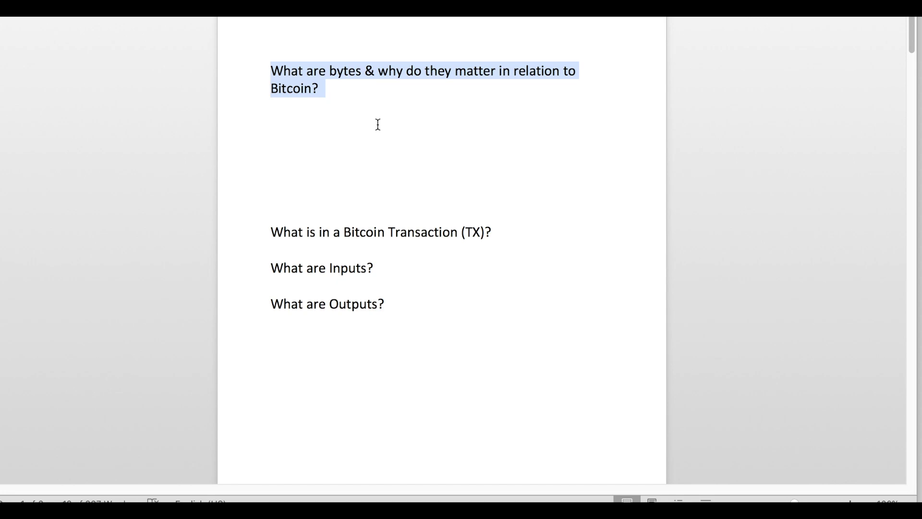
click(506, 197)
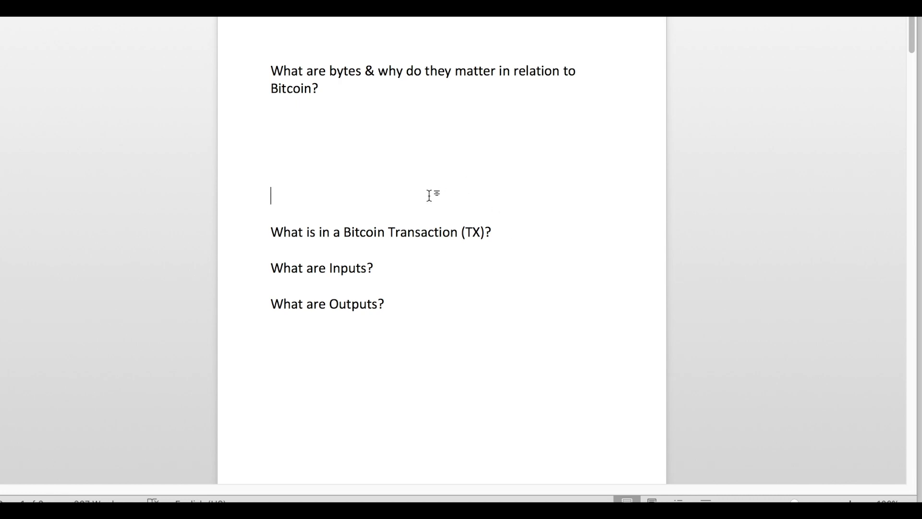
click(413, 161)
drag(500, 232, 286, 232)
drag(330, 267, 391, 269)
click(396, 282)
Step: Append ' - 2 (default)' to the 'What are Outputs?' question
drag(389, 306, 336, 306)
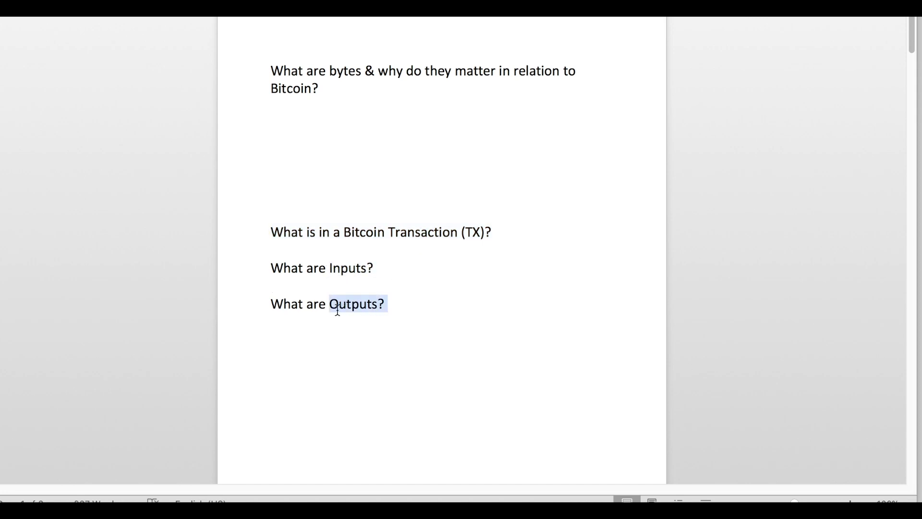
click(419, 307)
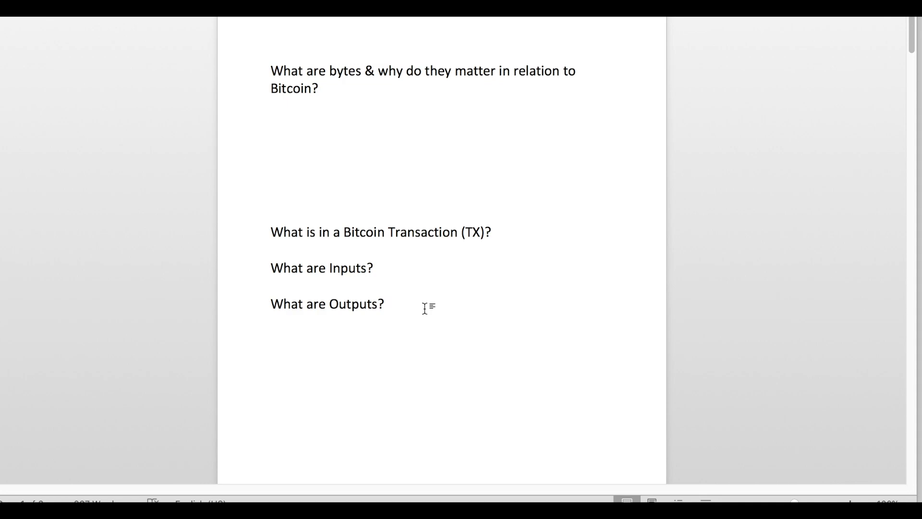
text(- 2)
text( (defau)
text(lt))
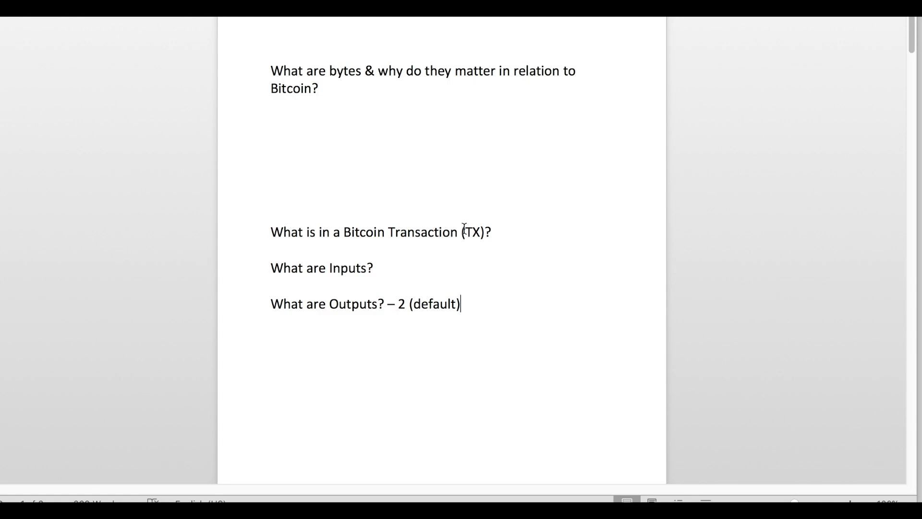
Step: Scroll to the Compressed vs. Uncompressed Public Keys page and highlight the Private Key label
scroll(499, 263, down, 1)
scroll(500, 262, down, 10)
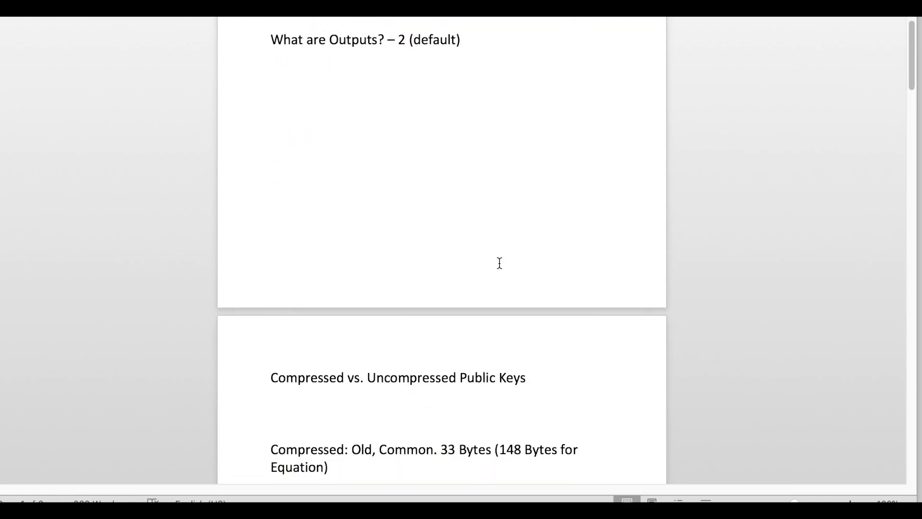
scroll(500, 263, down, 1)
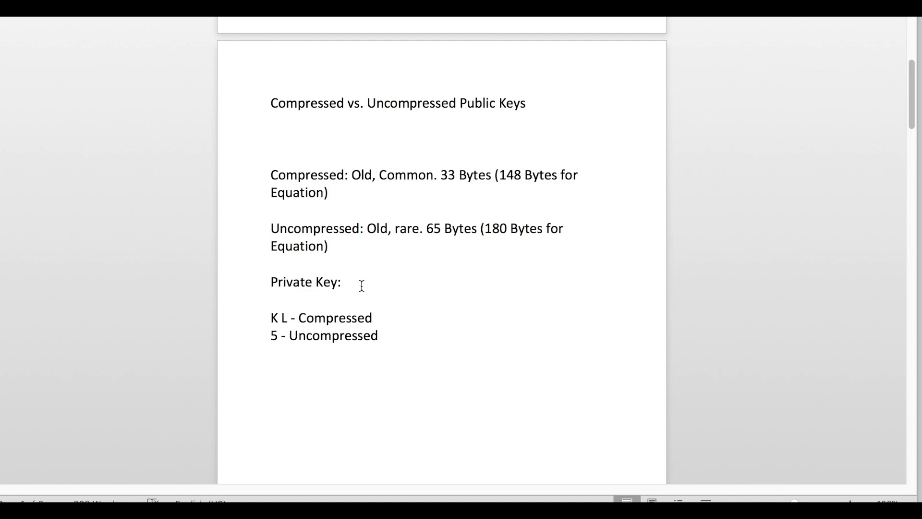
drag(350, 283, 272, 284)
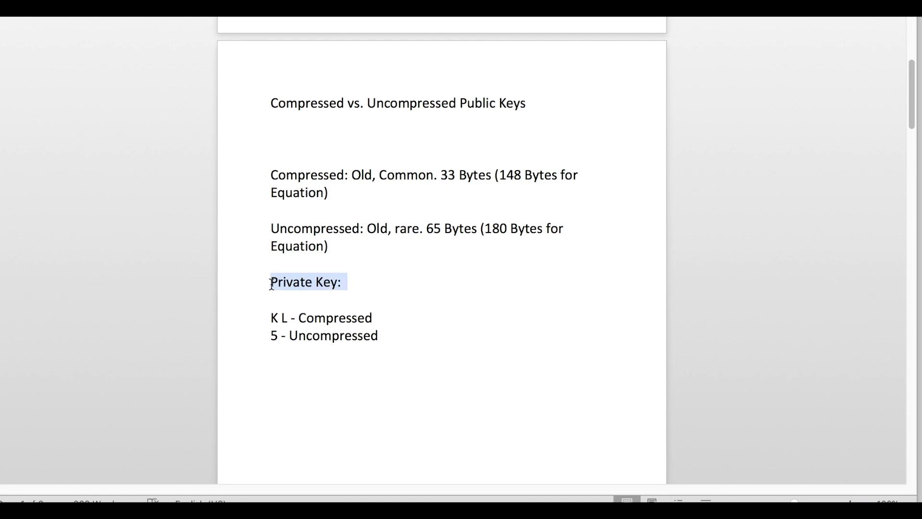
click(374, 297)
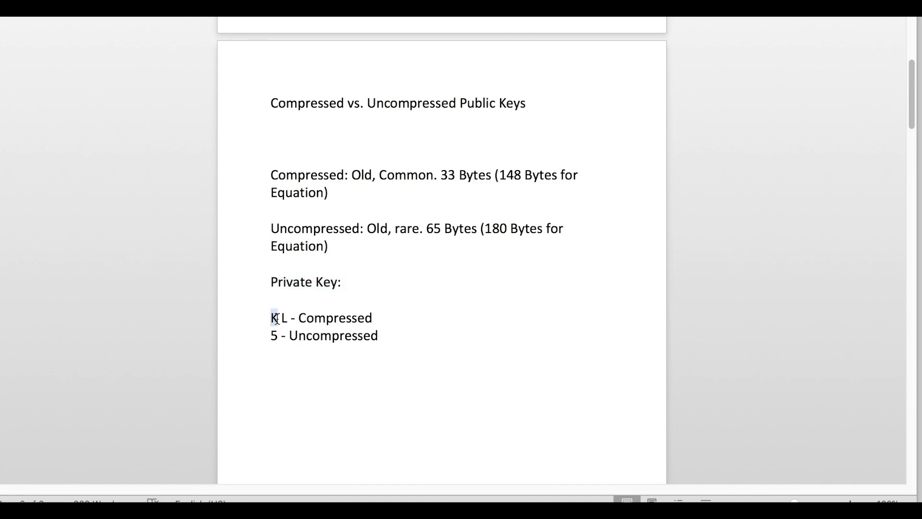
Step: Highlight the L prefix for Compressed keys and the 5 prefix for Uncompressed keys
drag(282, 319, 288, 319)
click(389, 320)
drag(389, 320, 299, 318)
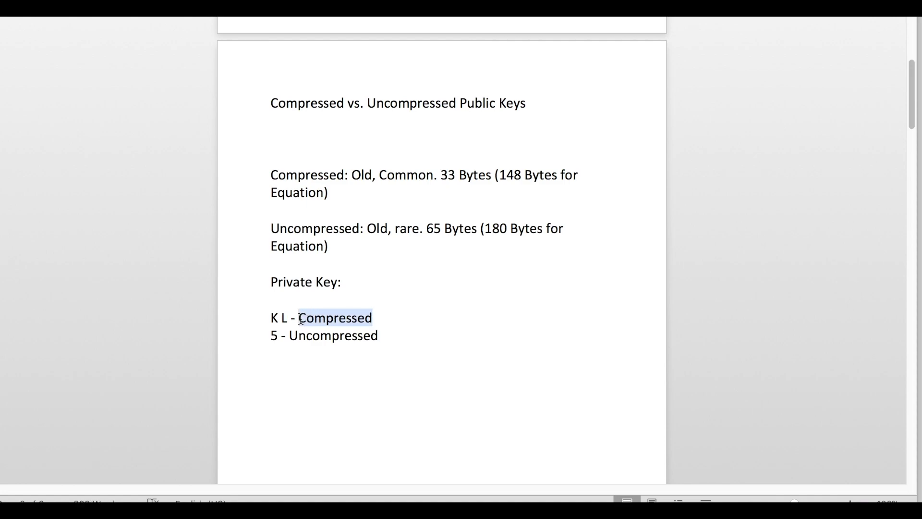
click(370, 318)
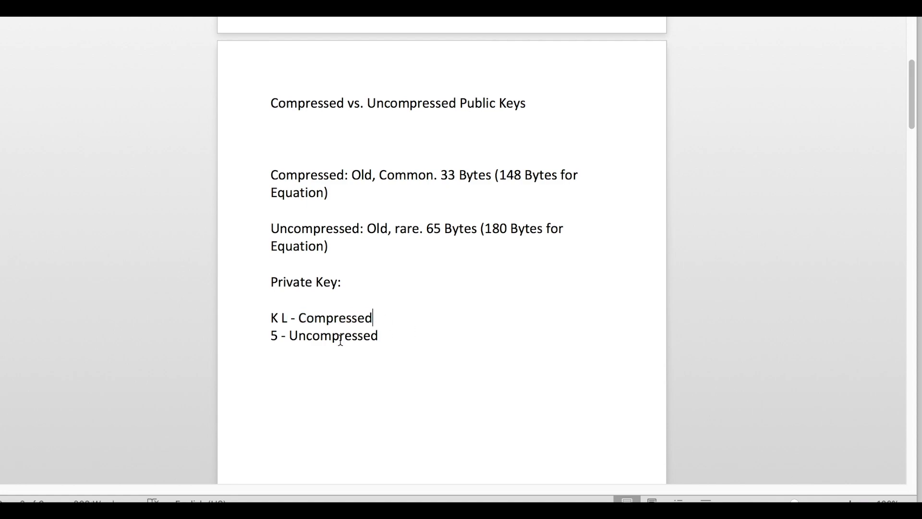
drag(278, 337, 384, 336)
click(317, 343)
click(401, 340)
scroll(448, 312, down, 10)
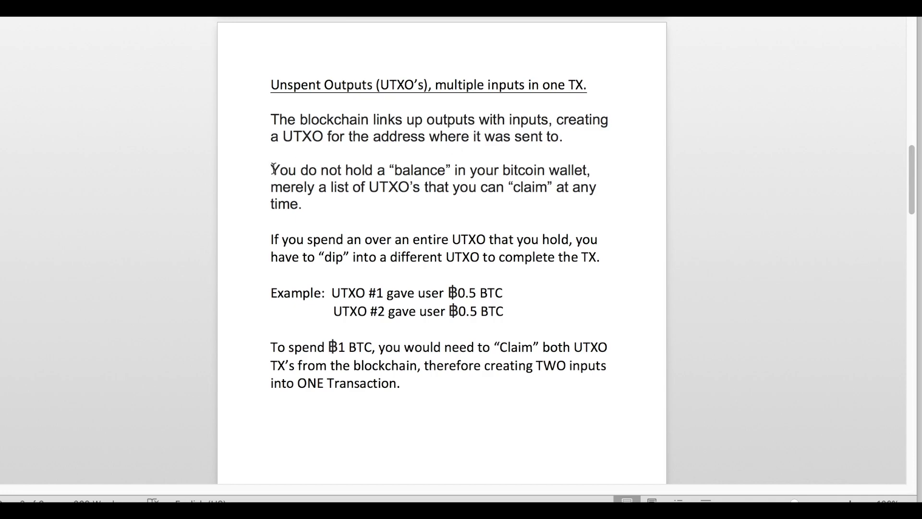
Step: Highlight the paragraph about not holding a balance, including the words UTXO's and claim
drag(272, 169, 421, 209)
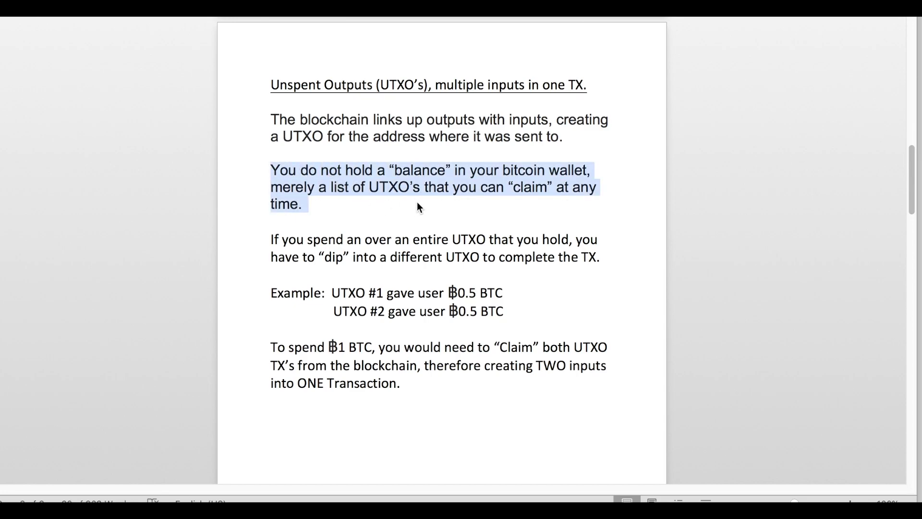
drag(368, 187, 420, 188)
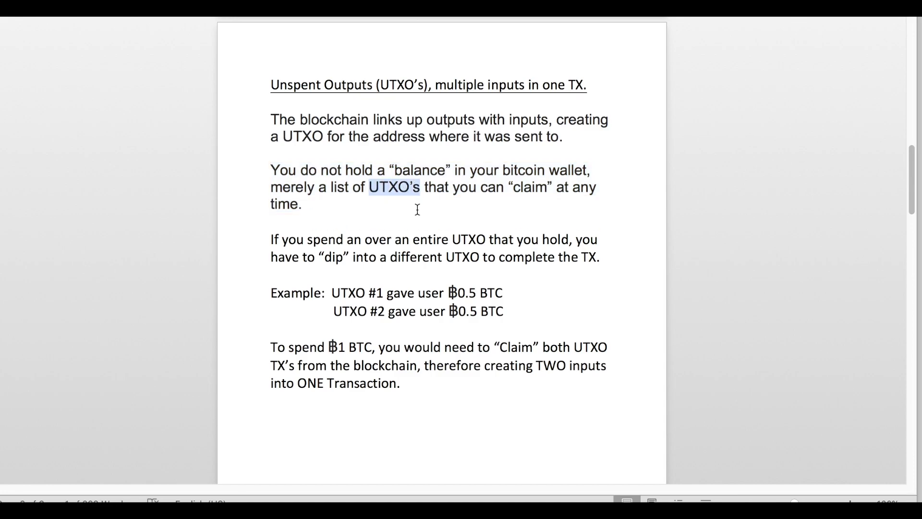
click(512, 197)
drag(513, 191, 548, 190)
click(529, 208)
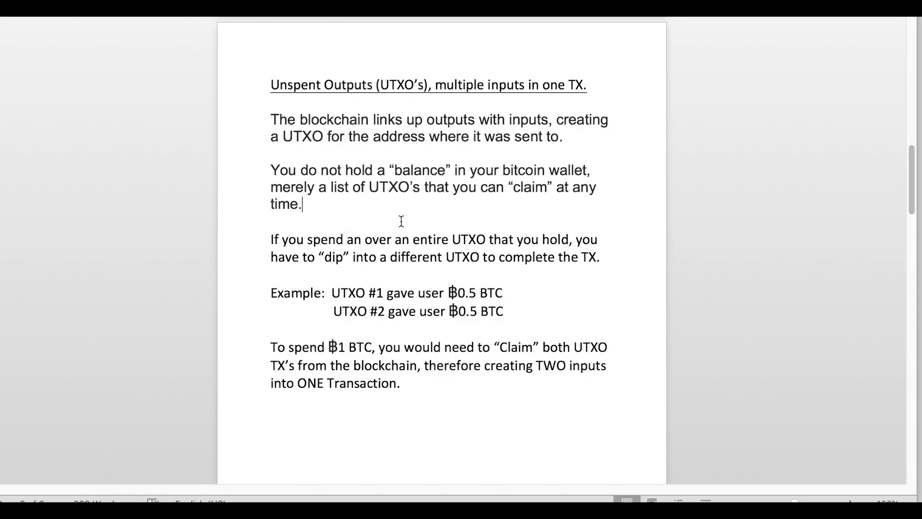
Step: Highlight the UTXO #1 and UTXO #2 example lines and the ฿1 BTC amount
click(333, 294)
drag(334, 295, 509, 314)
click(509, 315)
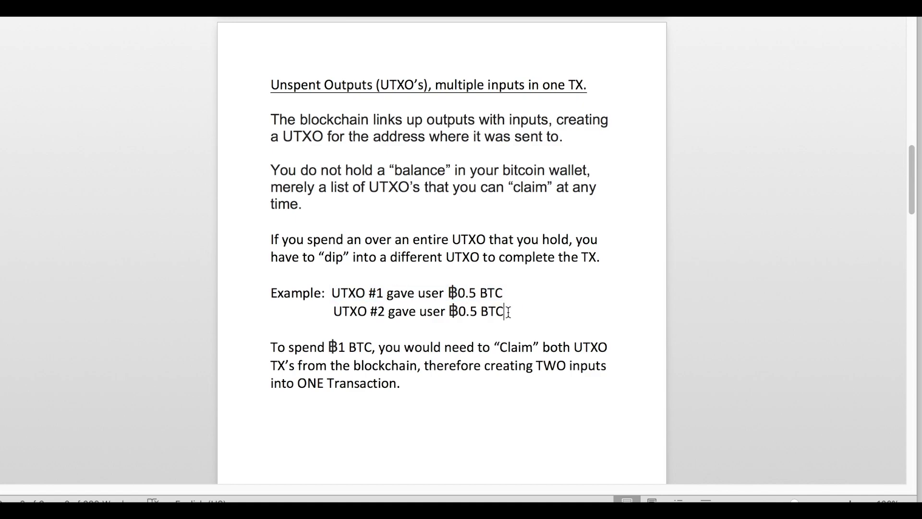
shift+click(330, 314)
click(350, 313)
drag(328, 346, 379, 346)
click(393, 344)
Step: Label the UTXO #1 and UTXO #2 lines with ' - 1' and ' - 2' after BTC
click(508, 311)
click(519, 294)
text(- 1)
click(517, 312)
text(- 2)
scroll(453, 332, down, 8)
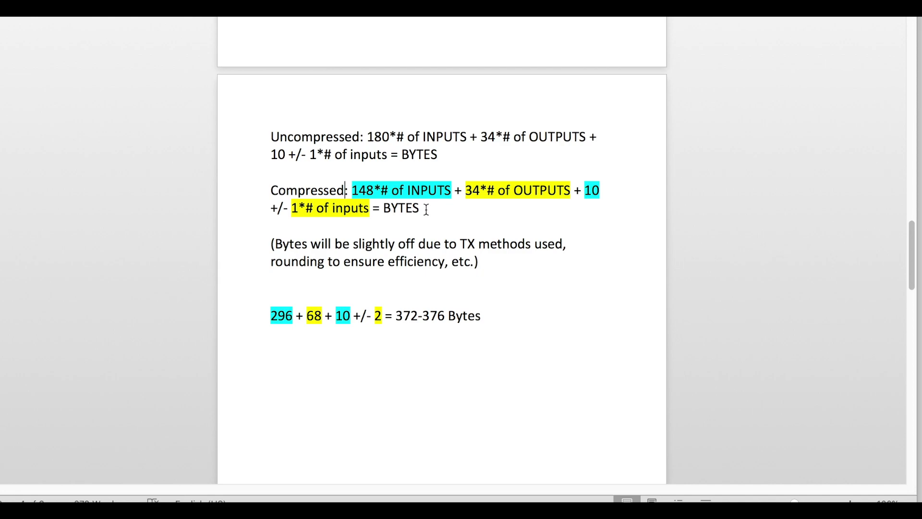
Step: Highlight the Compressed formula and its 148*# of INPUTS and +/- 1*# terms
drag(424, 212, 264, 192)
click(488, 215)
click(445, 191)
drag(265, 208, 356, 212)
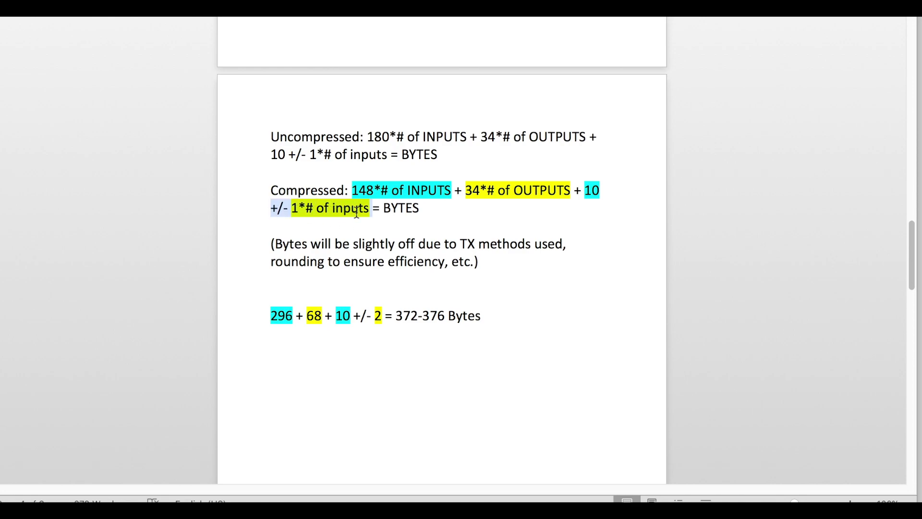
Step: Extend the highlight over the 'of inputs' term and mark the text after the yellow 2
click(356, 213)
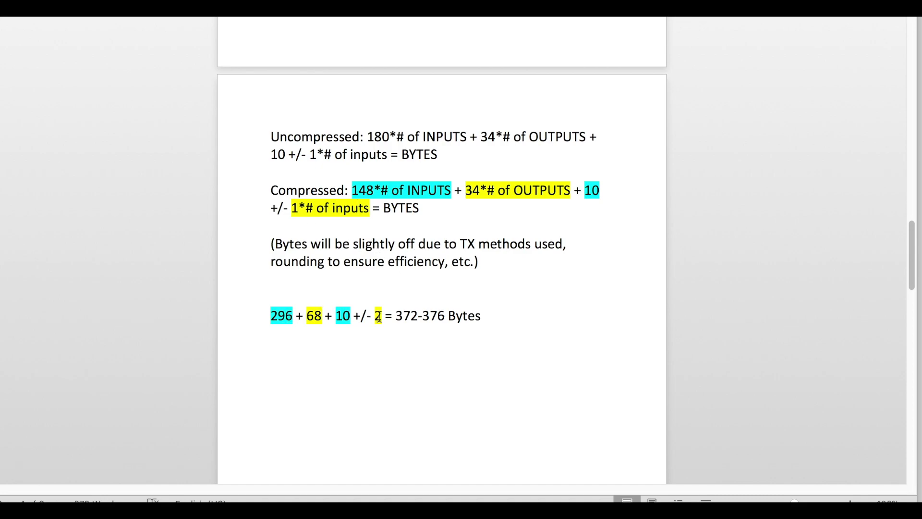
drag(391, 318, 382, 329)
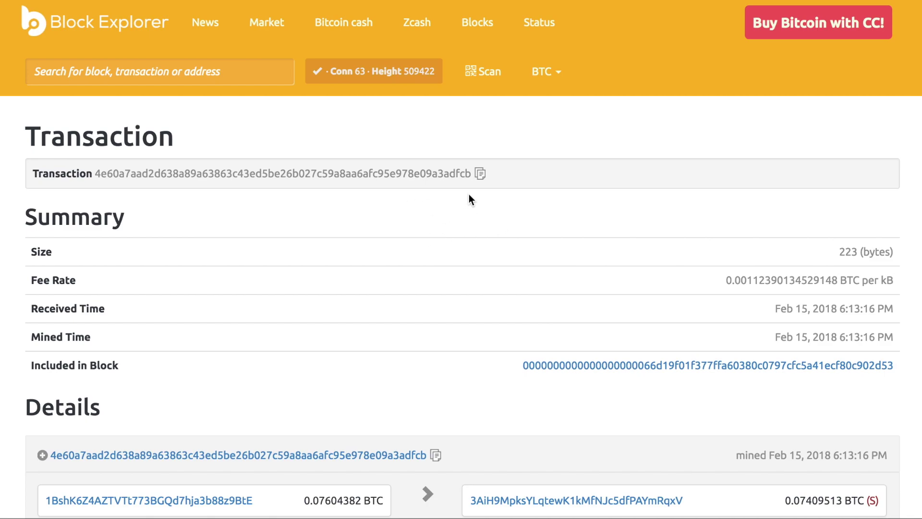
Step: Highlight the transaction hash and its 223-byte size value in Block Explorer
drag(472, 172, 30, 172)
click(265, 219)
drag(852, 253, 894, 254)
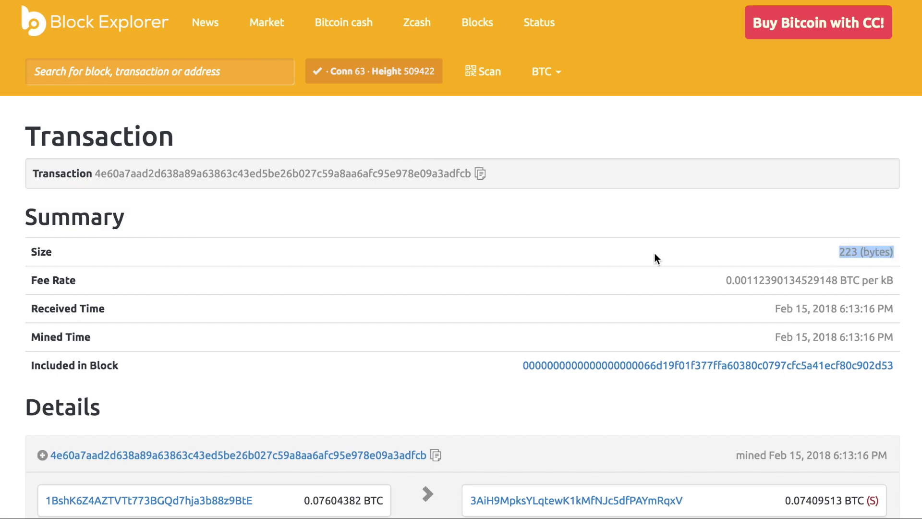
click(525, 278)
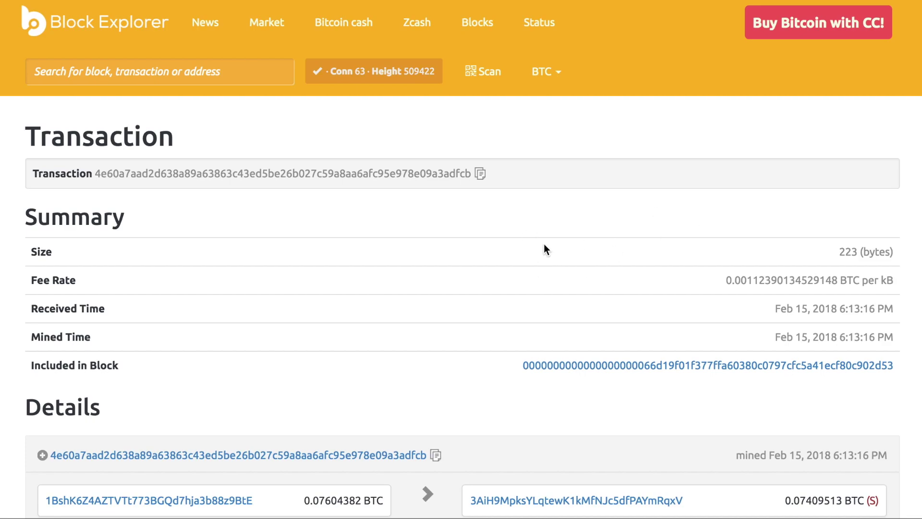
Step: Inspect the Details section, highlighting the single input address and the two outputs
scroll(433, 287, down, 1)
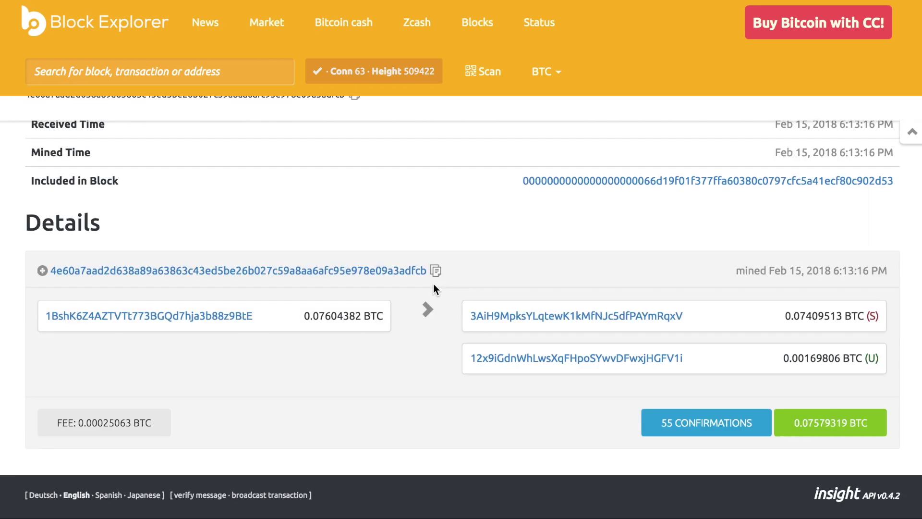
scroll(447, 276, down, 1)
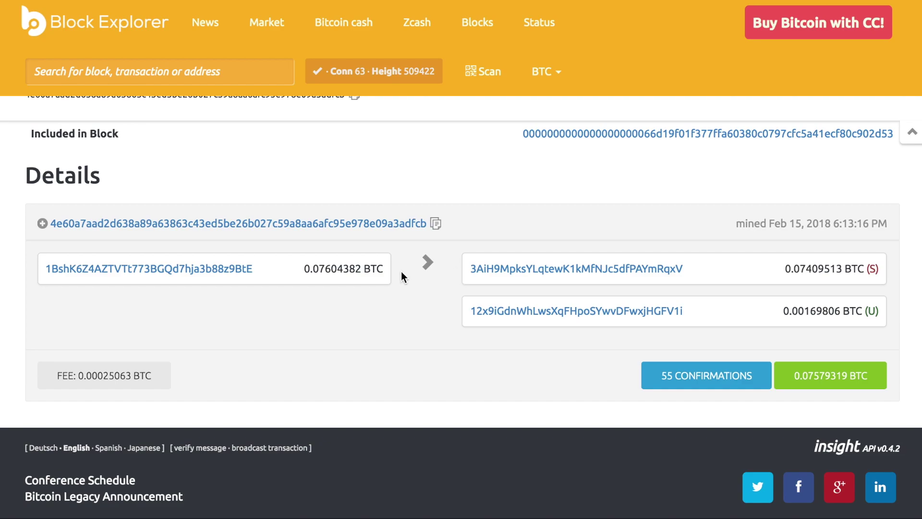
drag(385, 266, 352, 268)
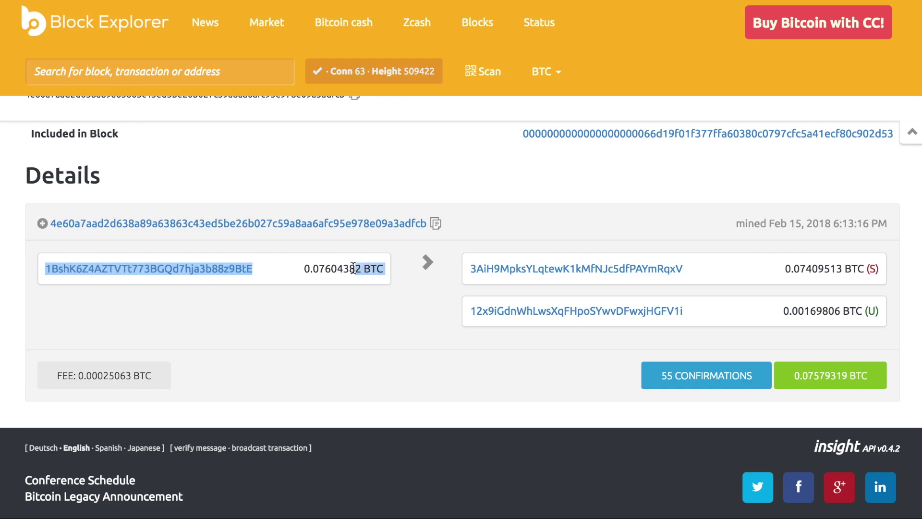
click(306, 272)
double_click(679, 269)
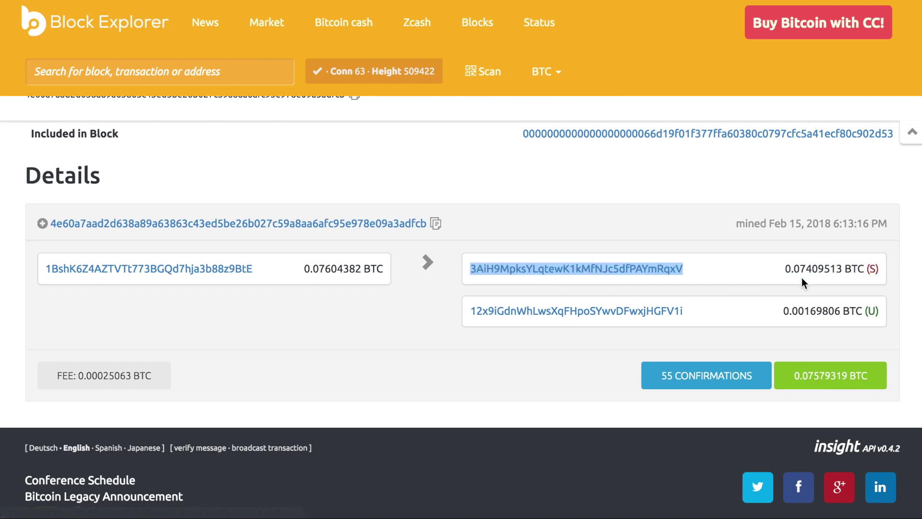
mouse_move(782, 311)
mouse_down()
mouse_move(830, 310)
mouse_move(785, 310)
mouse_up()
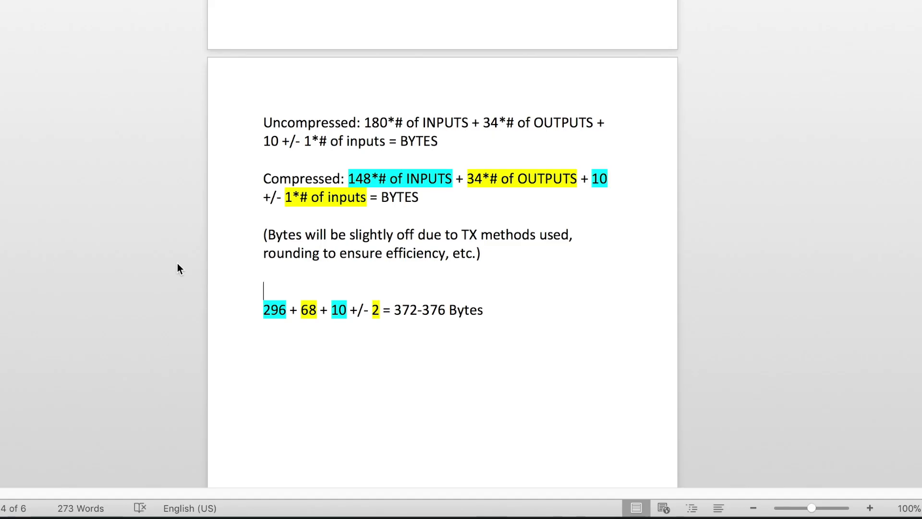
scroll(214, 263, down, 10)
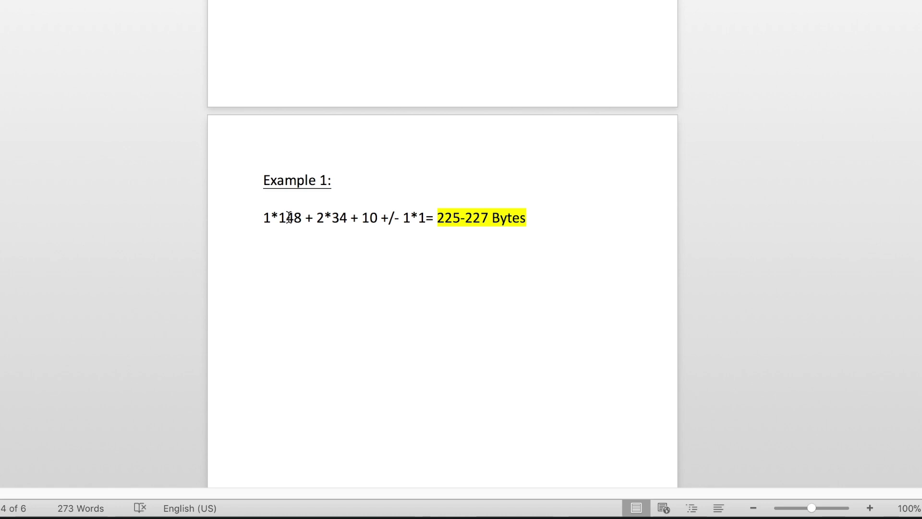
Step: Highlight each Example 1 term (2*34, 10, final 1) and the 225-227 Bytes result
click(263, 217)
drag(318, 217, 341, 222)
click(340, 222)
drag(362, 217, 428, 220)
double_click(422, 222)
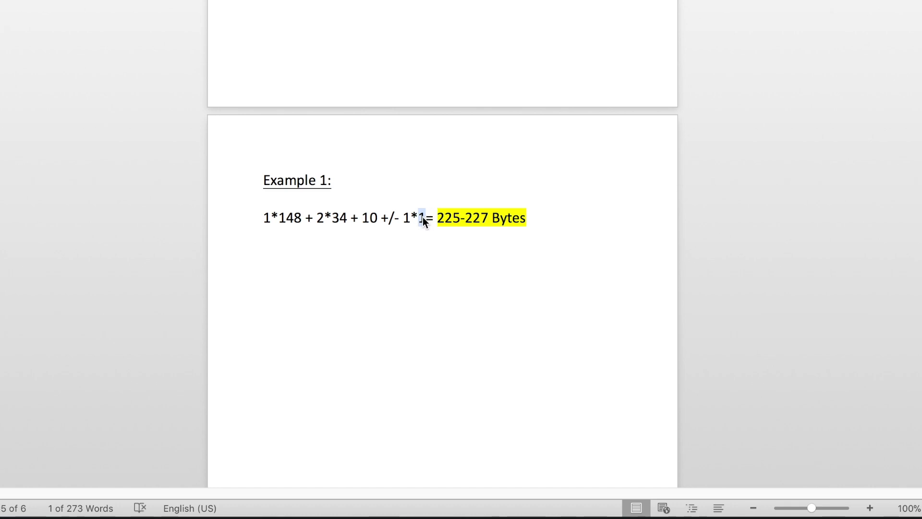
click(426, 219)
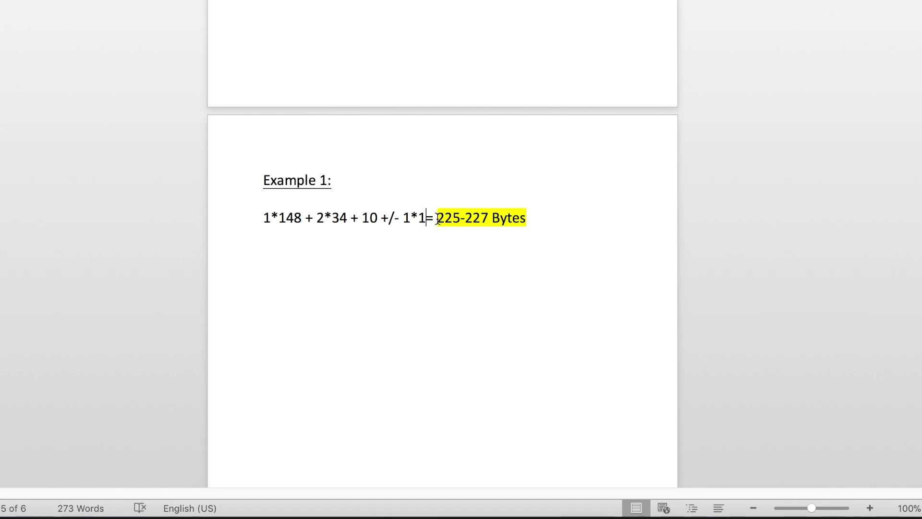
drag(437, 219, 511, 231)
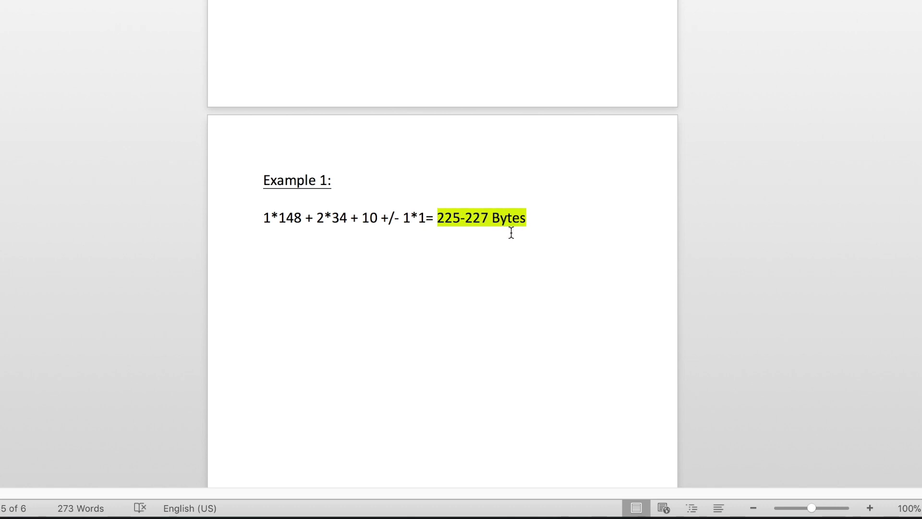
click(466, 240)
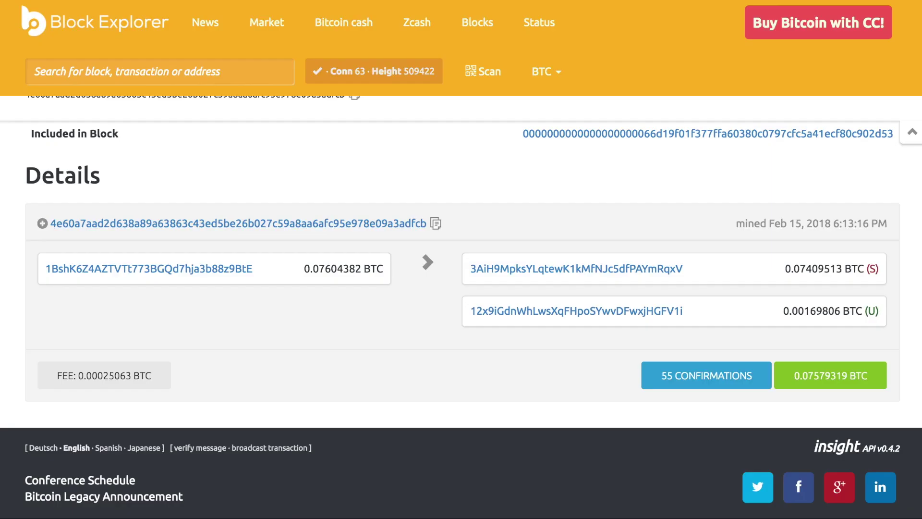
scroll(602, 237, up, 3)
scroll(602, 238, up, 2)
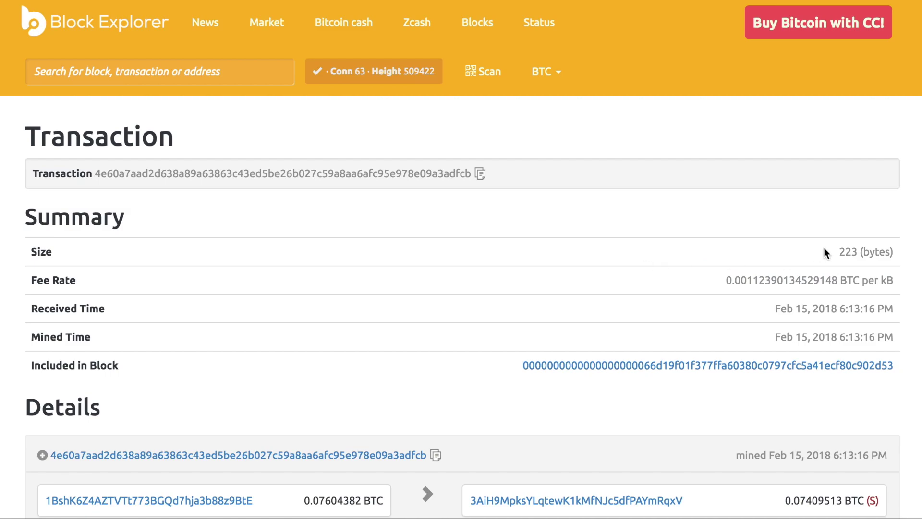
Step: Highlight the 223-byte size in the Summary table and review the inputs, outputs and fee
drag(823, 248, 876, 251)
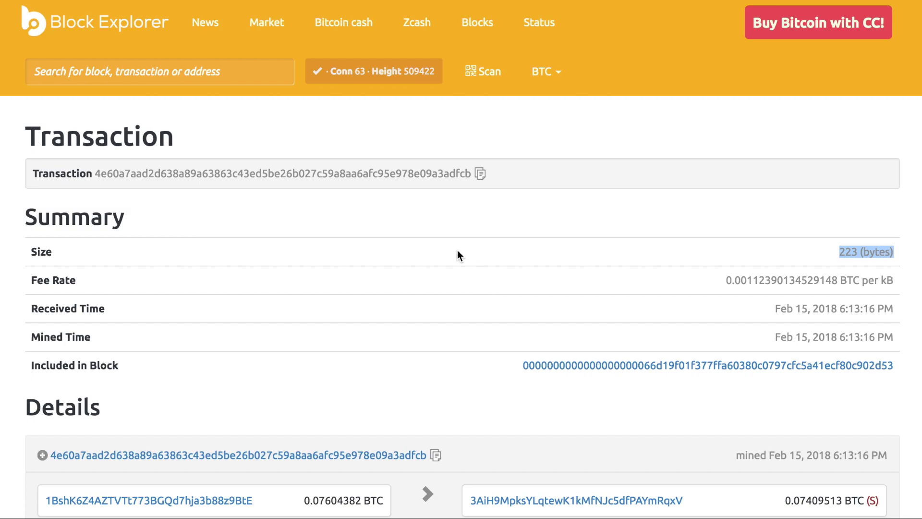
scroll(425, 211, down, 6)
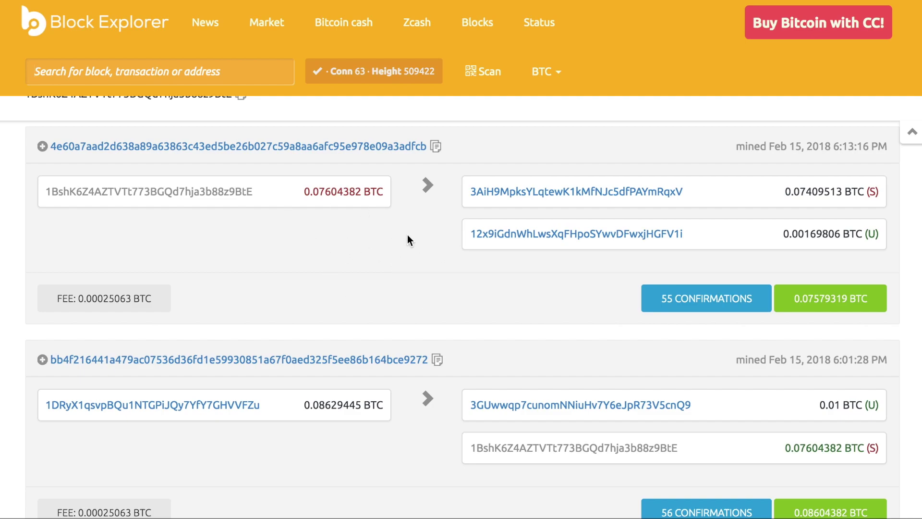
scroll(421, 215, up, 6)
drag(192, 142, 44, 140)
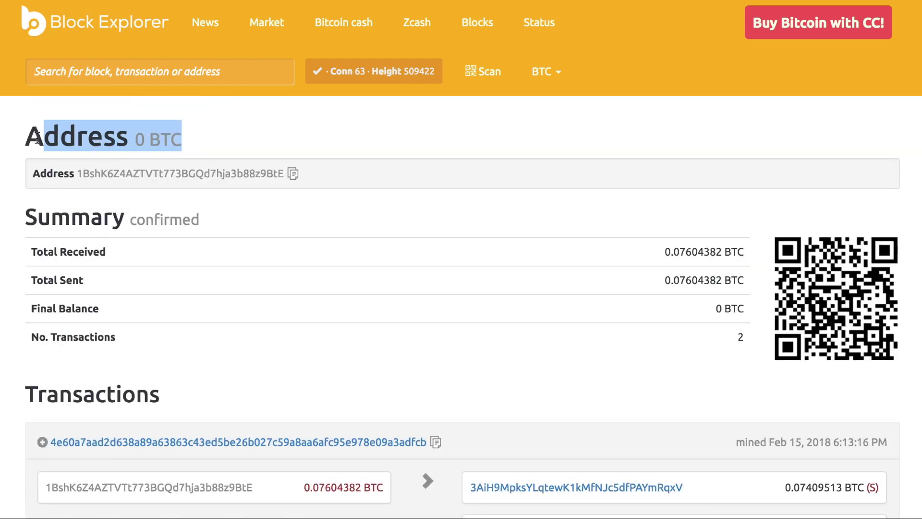
click(268, 204)
scroll(267, 205, down, 8)
scroll(324, 123, up, 3)
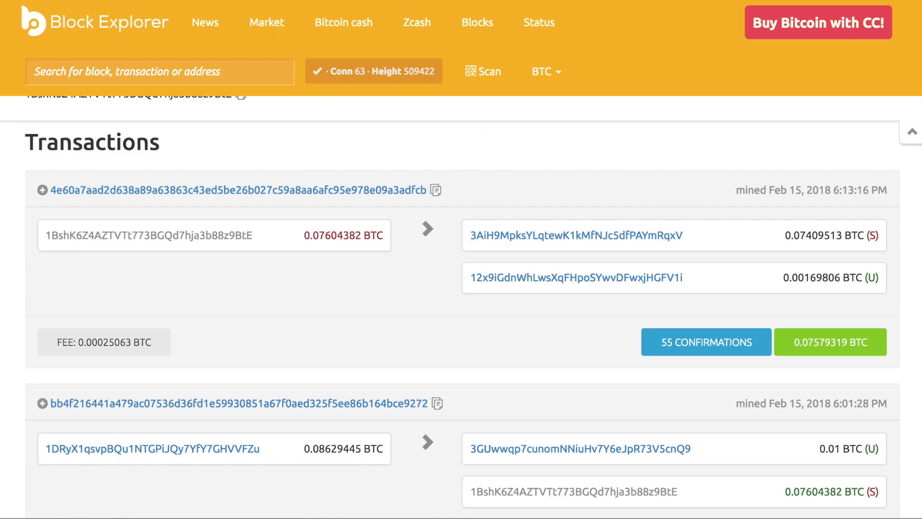
click(318, 190)
scroll(361, 330, down, 5)
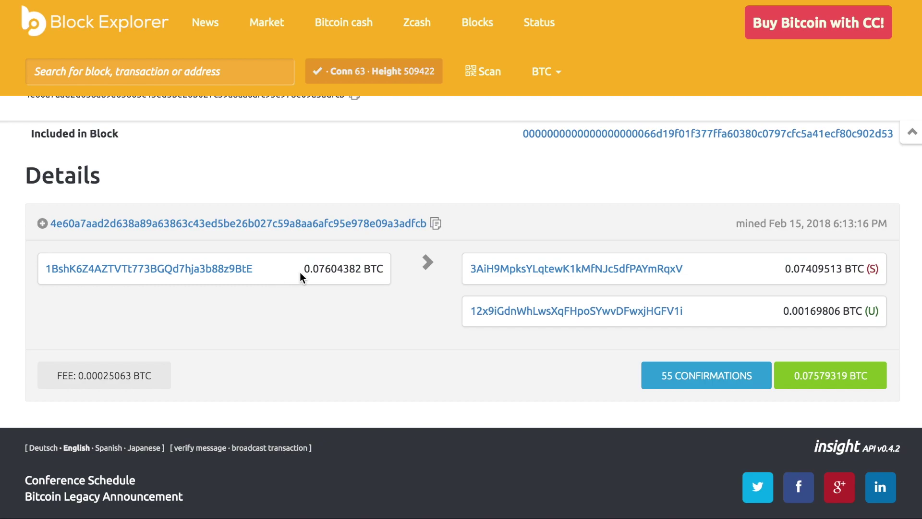
drag(300, 271, 374, 268)
click(323, 269)
drag(313, 269, 370, 268)
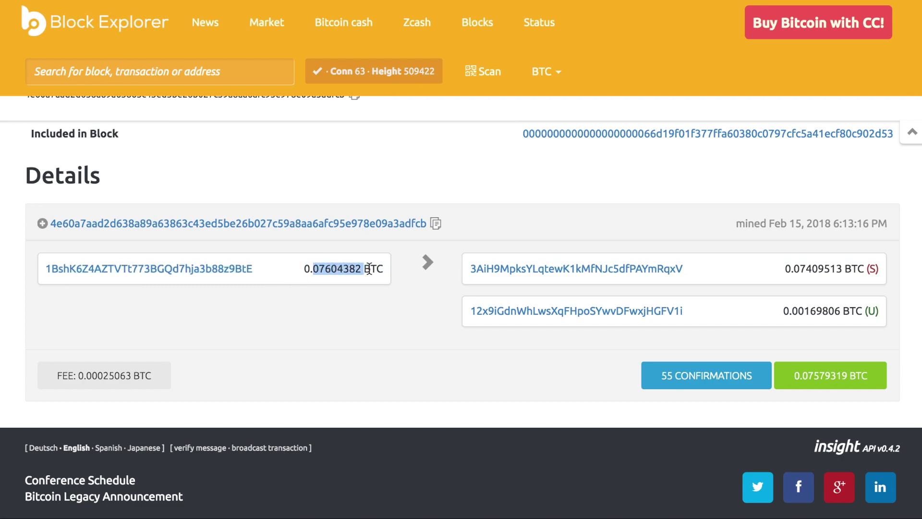
click(369, 269)
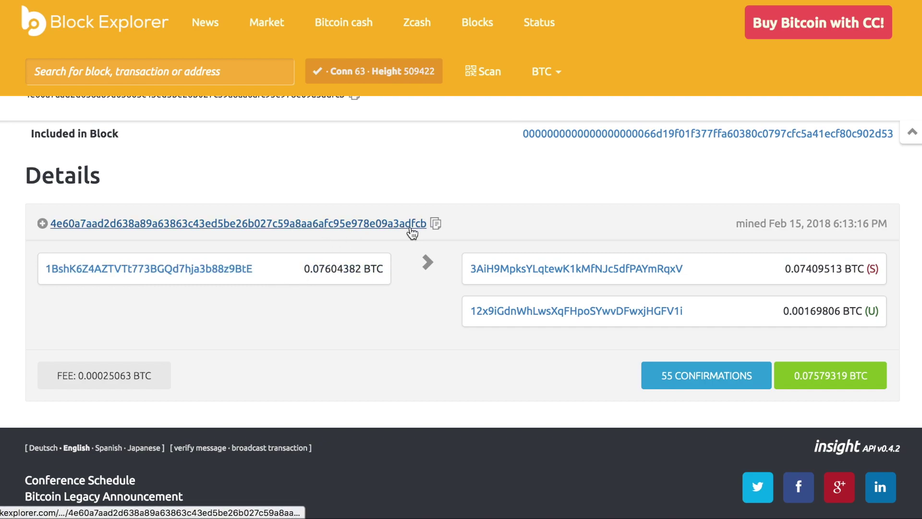
key(alt+Left)
scroll(401, 275, down, 2)
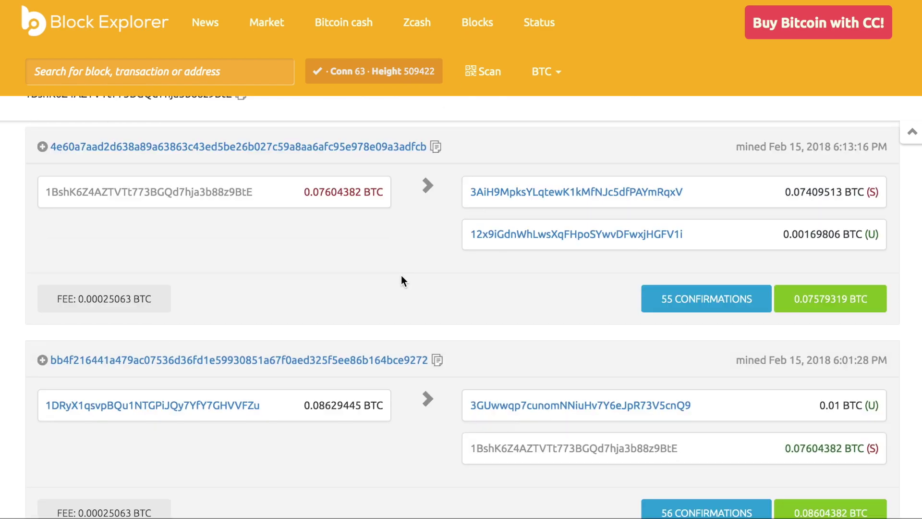
scroll(401, 275, down, 1)
drag(302, 375, 353, 377)
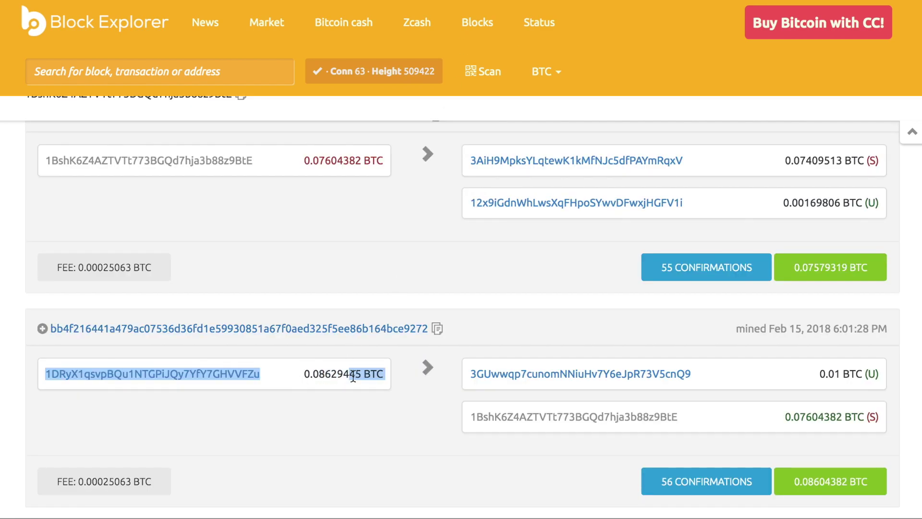
click(353, 377)
scroll(458, 385, down, 2)
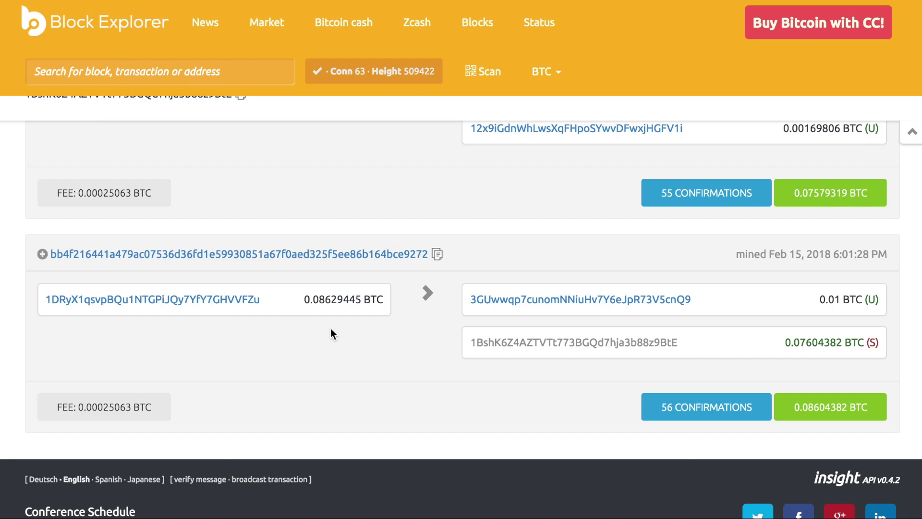
scroll(339, 331, up, 1)
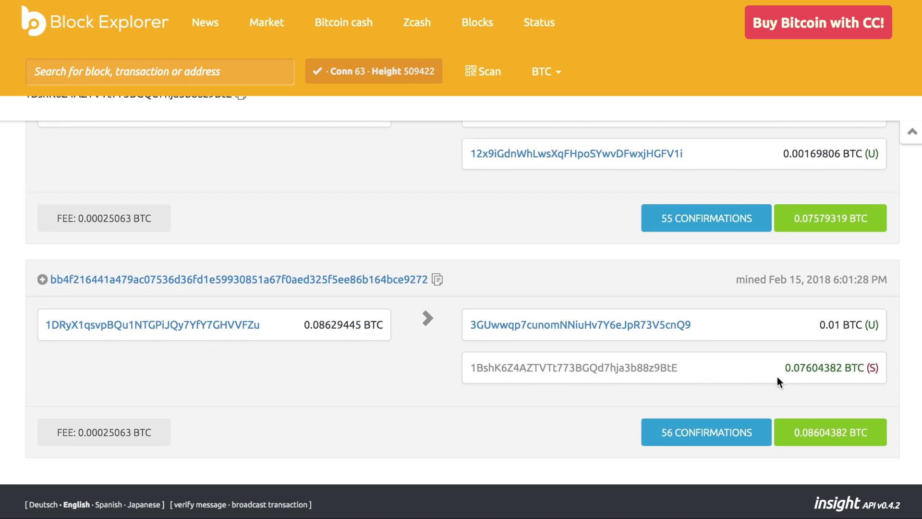
drag(798, 369, 859, 369)
click(825, 361)
scroll(499, 350, up, 1)
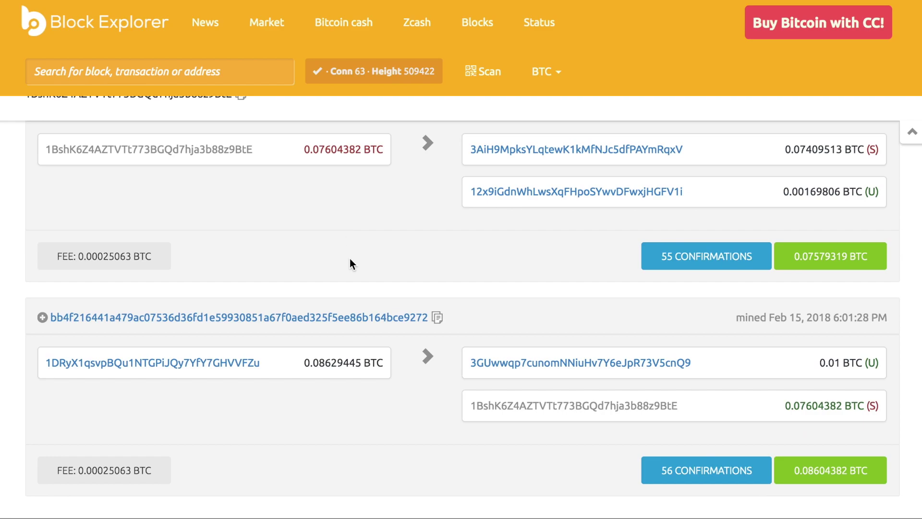
scroll(350, 262, down, 1)
scroll(317, 293, up, 1)
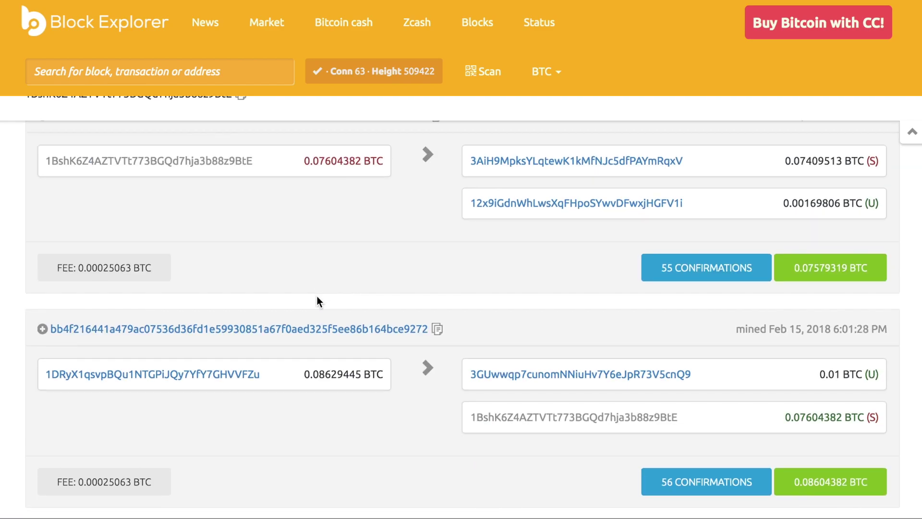
scroll(398, 264, up, 1)
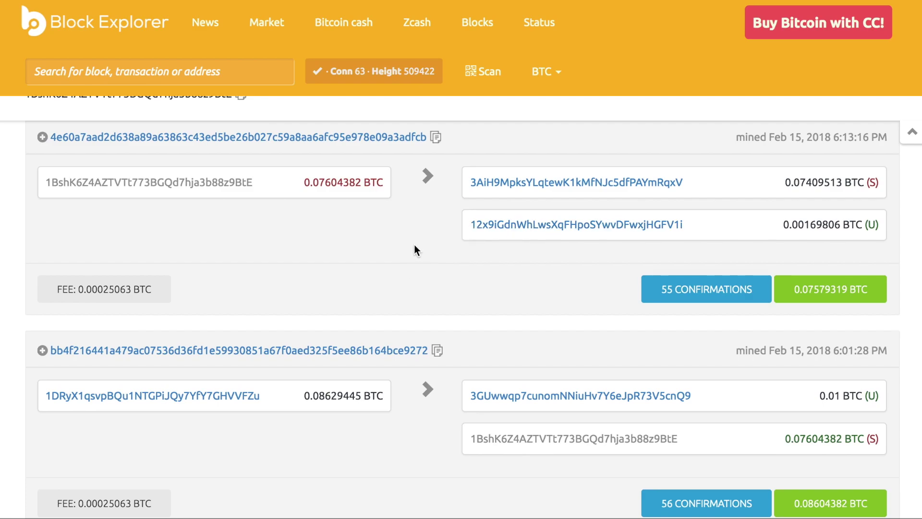
scroll(432, 238, up, 1)
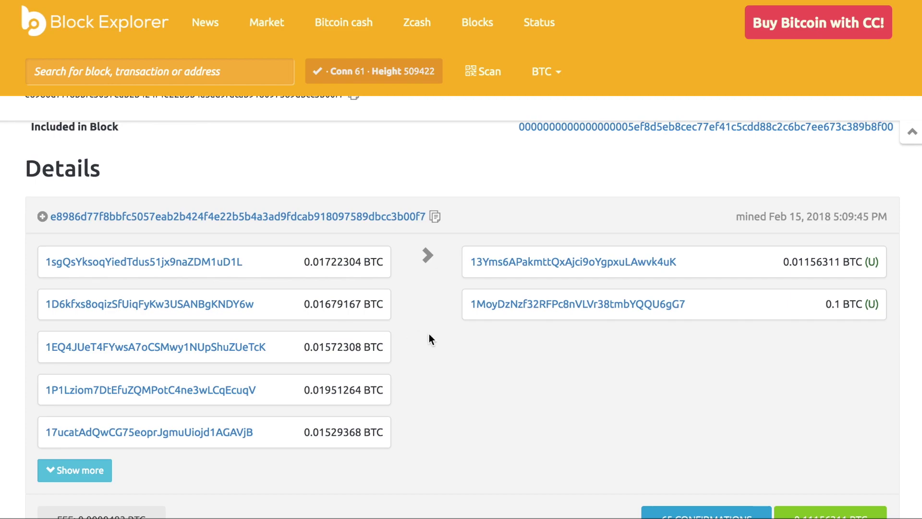
Step: Highlight the e8986d77… transaction's 965-byte size in the Summary table
scroll(428, 336, down, 1)
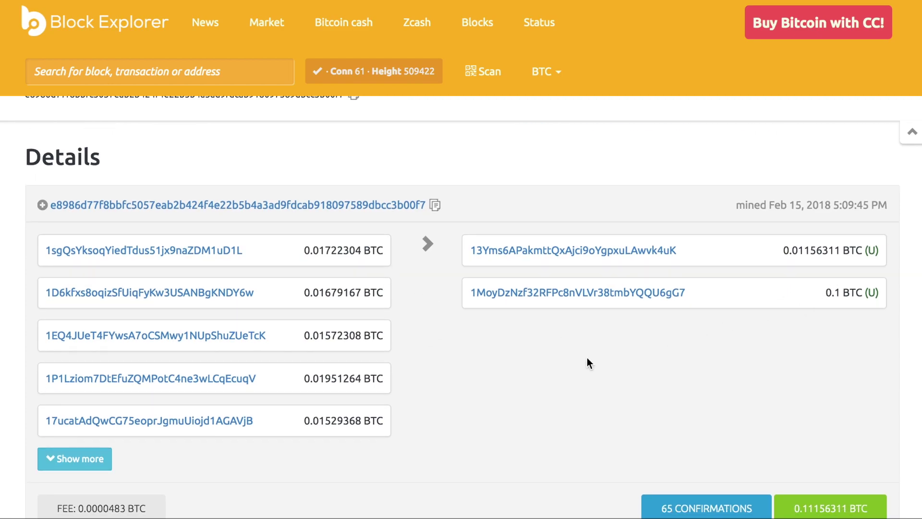
scroll(504, 366, down, 1)
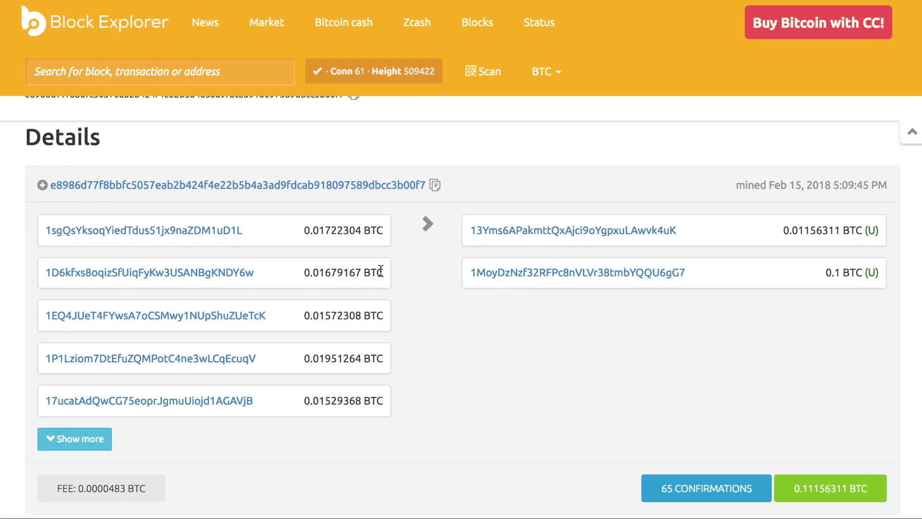
scroll(428, 305, up, 1)
scroll(429, 310, up, 5)
drag(832, 249, 896, 253)
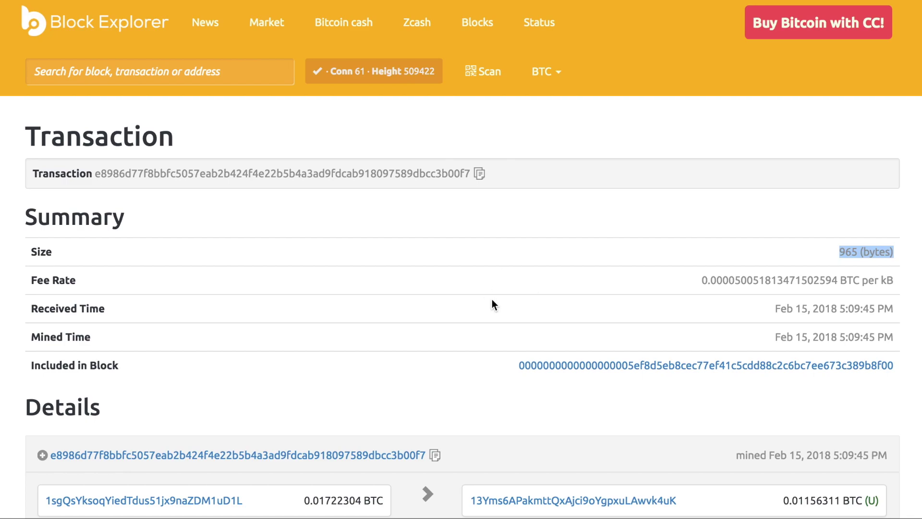
click(467, 299)
Step: Reveal all six inputs with Show more and highlight the first input amount
scroll(461, 300, down, 5)
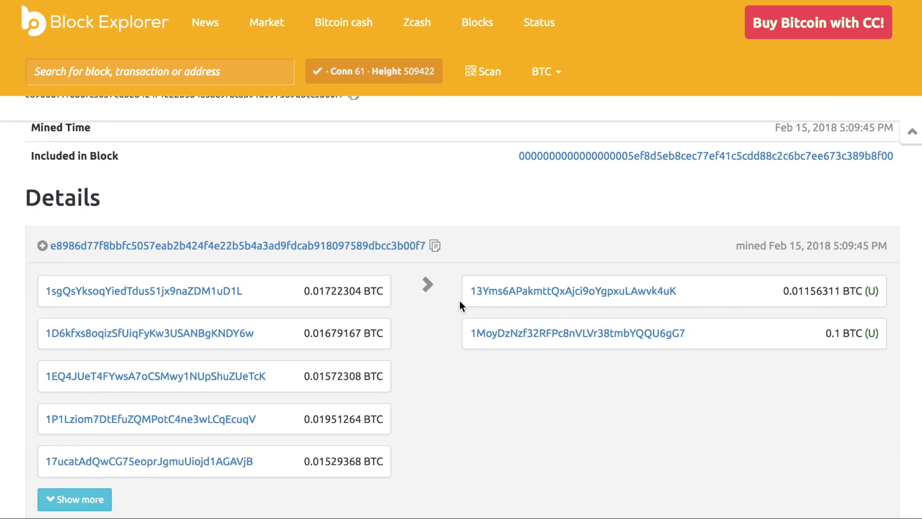
click(43, 485)
scroll(308, 402, down, 2)
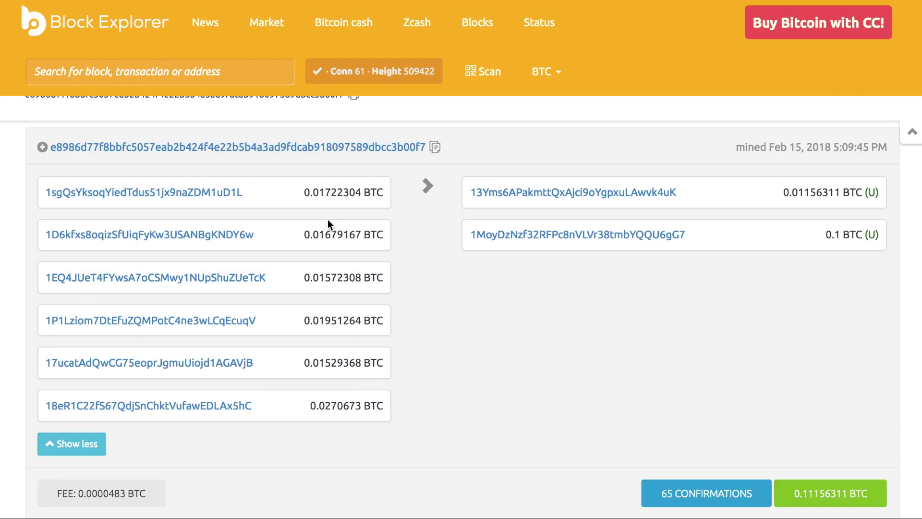
drag(313, 192, 341, 192)
click(377, 193)
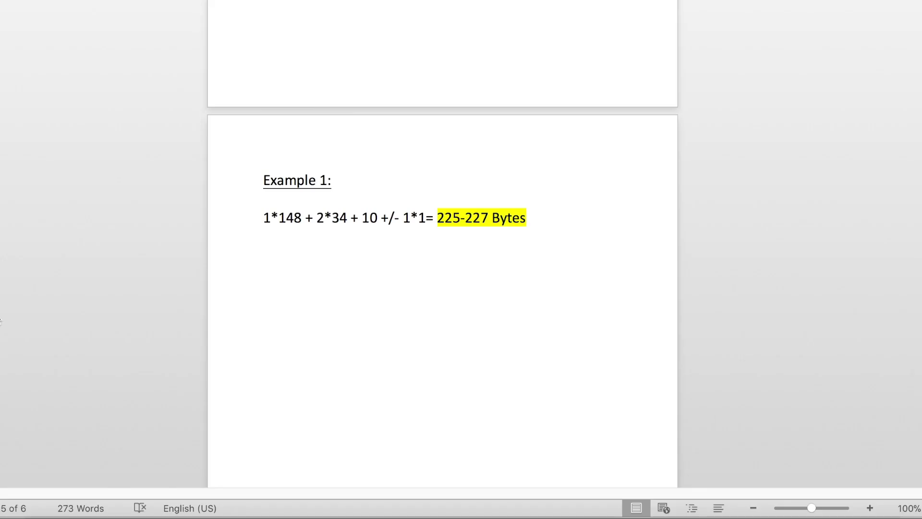
scroll(364, 249, down, 9)
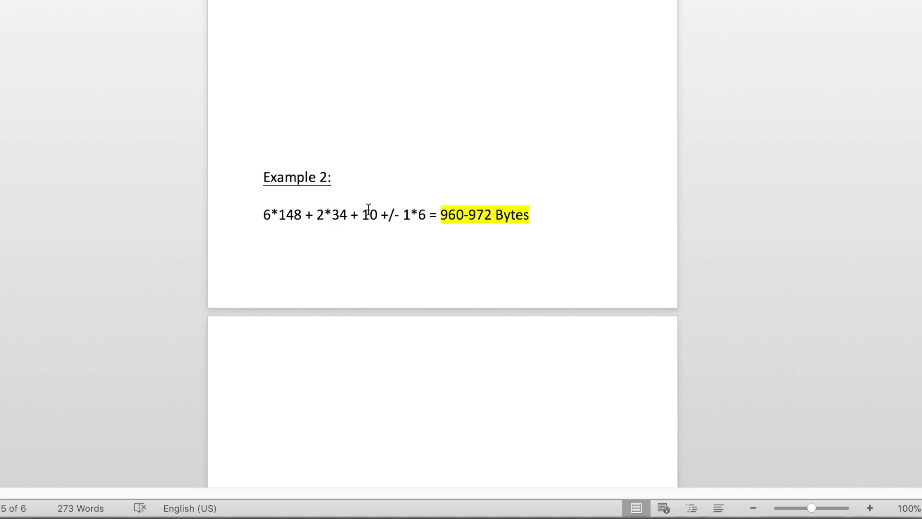
Step: Highlight the 960-972 Bytes Example 2 estimate, then the transaction's 965-byte size
drag(440, 215, 529, 214)
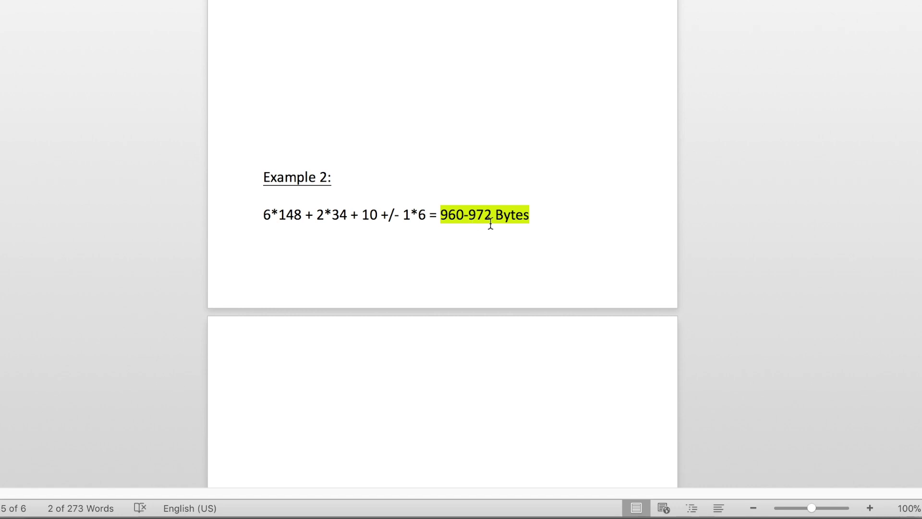
click(554, 217)
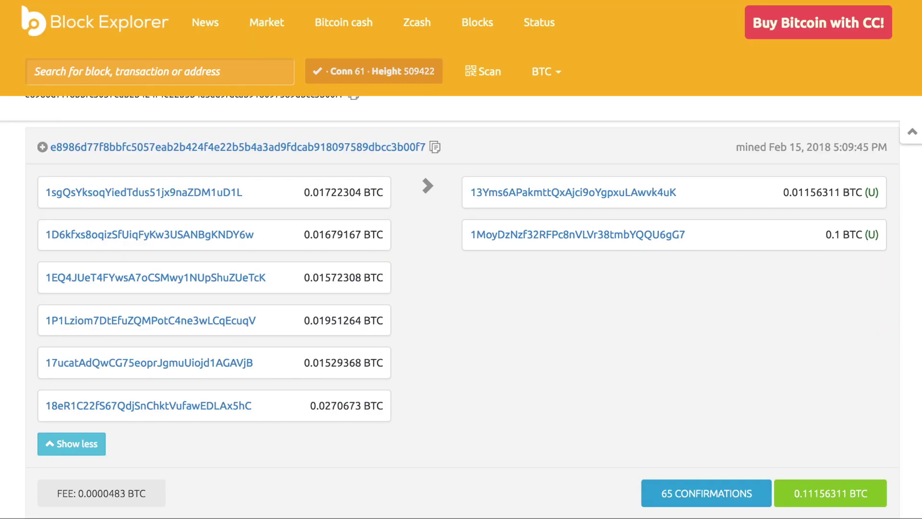
scroll(715, 274, up, 5)
drag(839, 252, 894, 251)
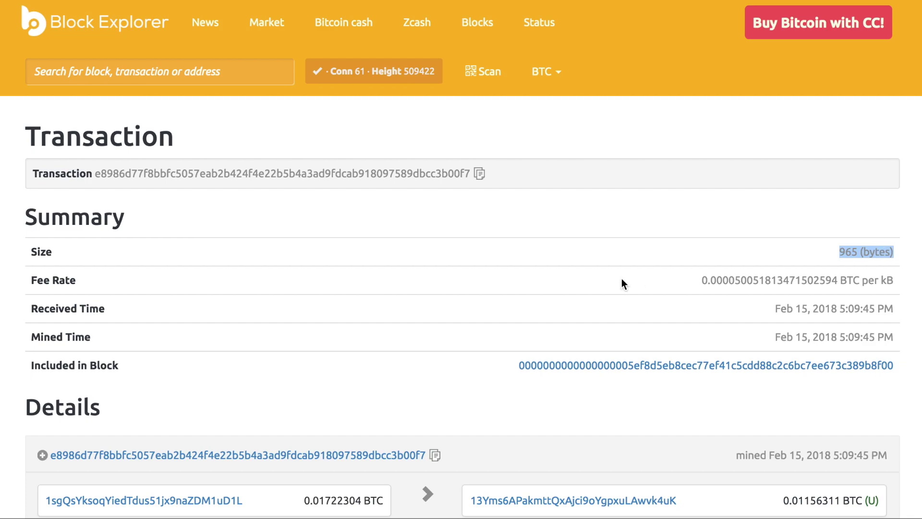
Step: Scroll down through the transaction's six inputs and two outputs, then back up
scroll(441, 262, down, 3)
scroll(440, 263, down, 5)
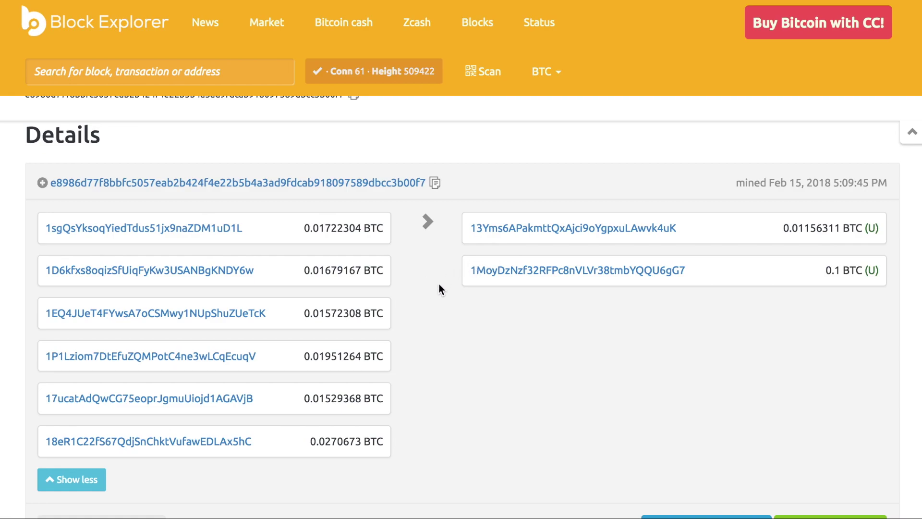
scroll(441, 265, up, 5)
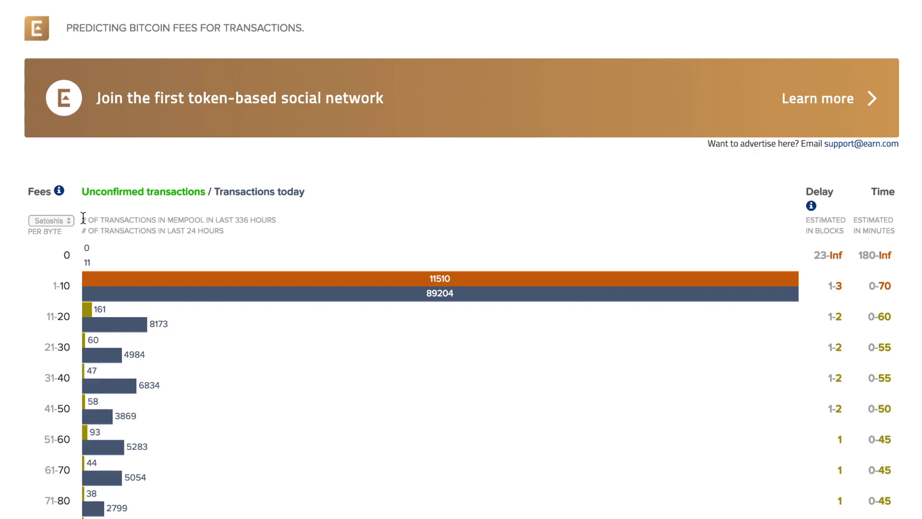
click(62, 221)
click(64, 220)
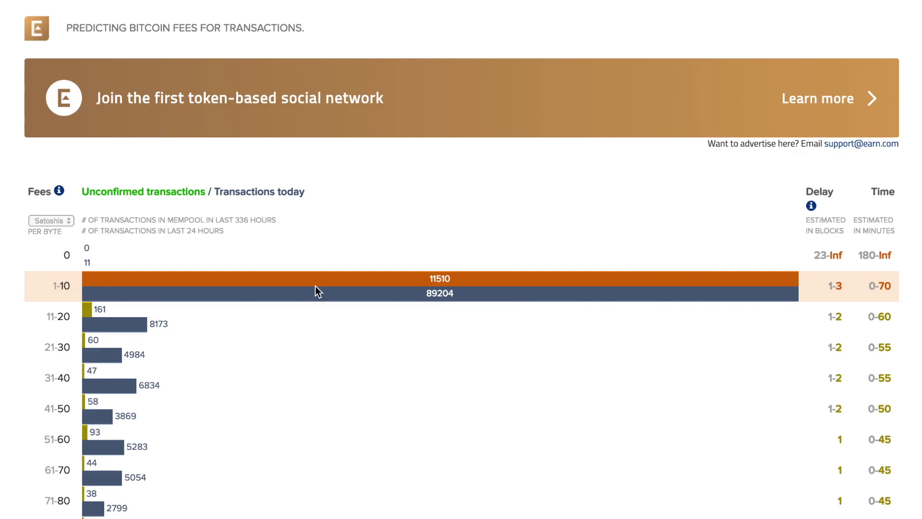
click(493, 292)
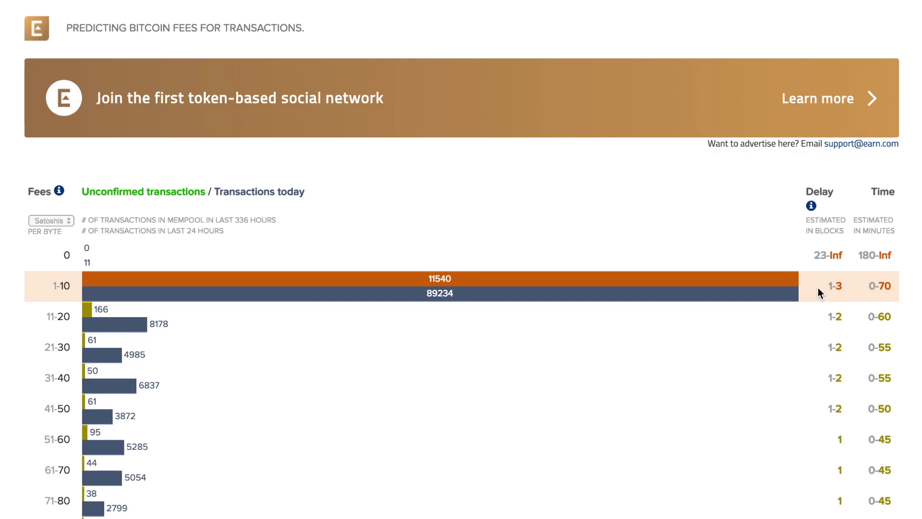
drag(819, 191, 833, 193)
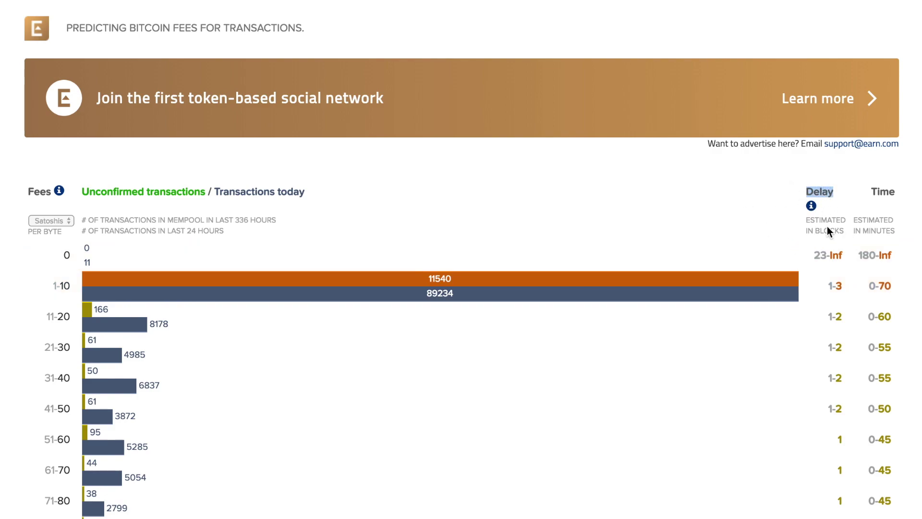
drag(824, 287, 841, 290)
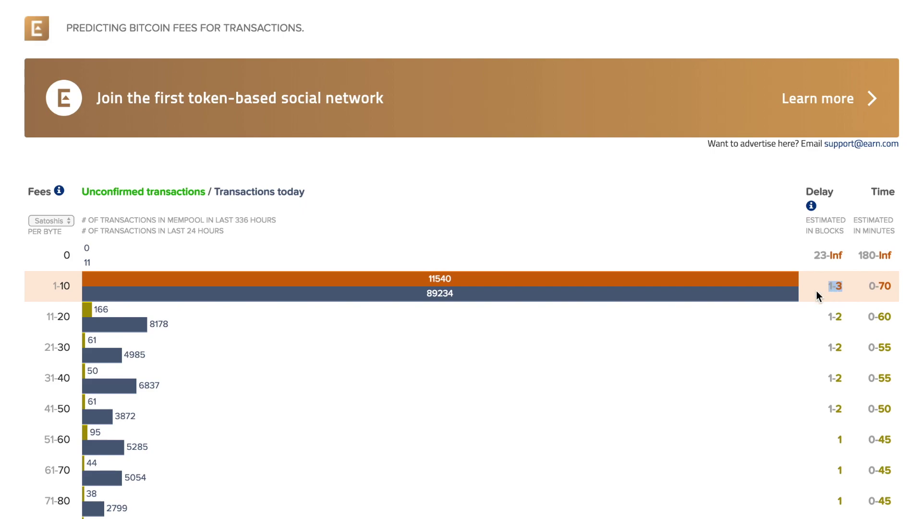
scroll(819, 286, down, 3)
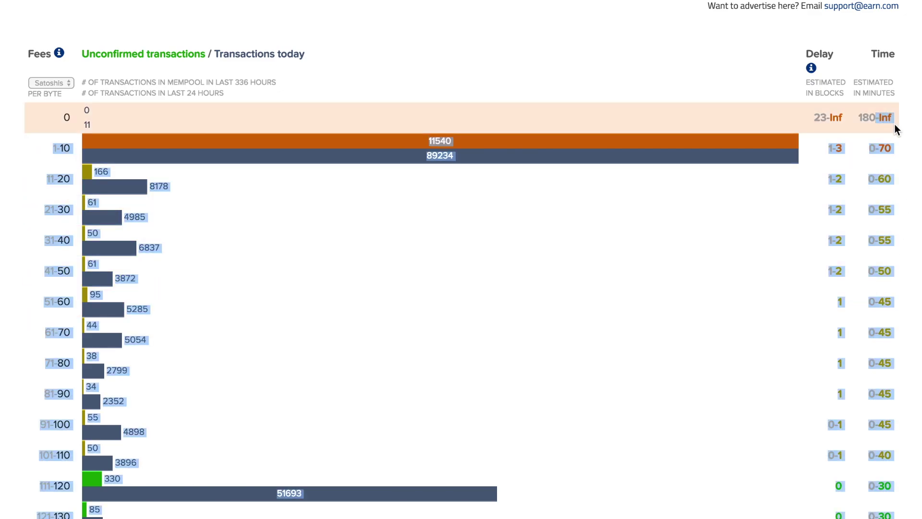
Step: Scan the delay and confirmation-time figures down the satoshi-per-byte fee table
drag(888, 119, 891, 393)
click(879, 394)
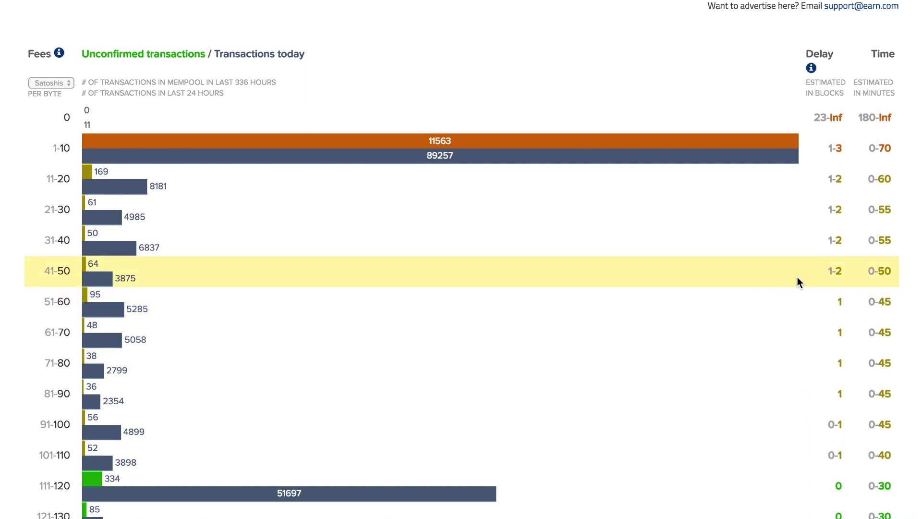
scroll(809, 324, down, 1)
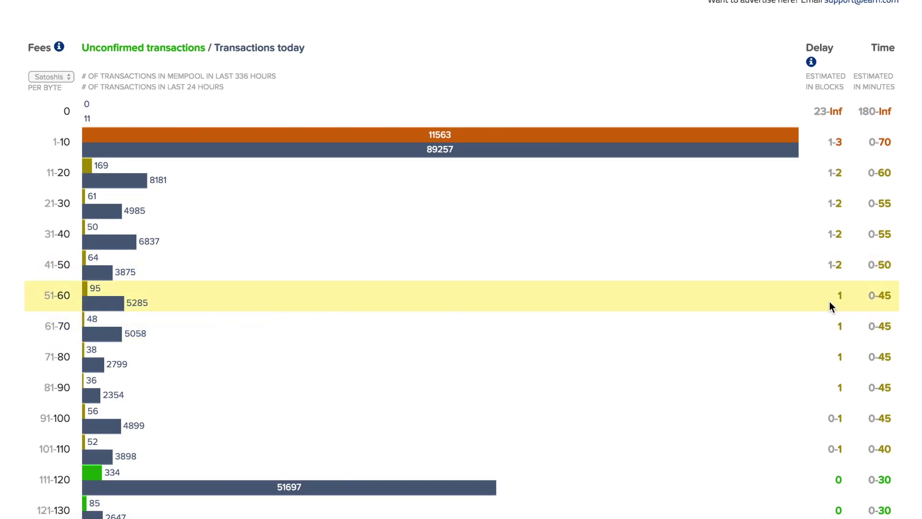
click(835, 264)
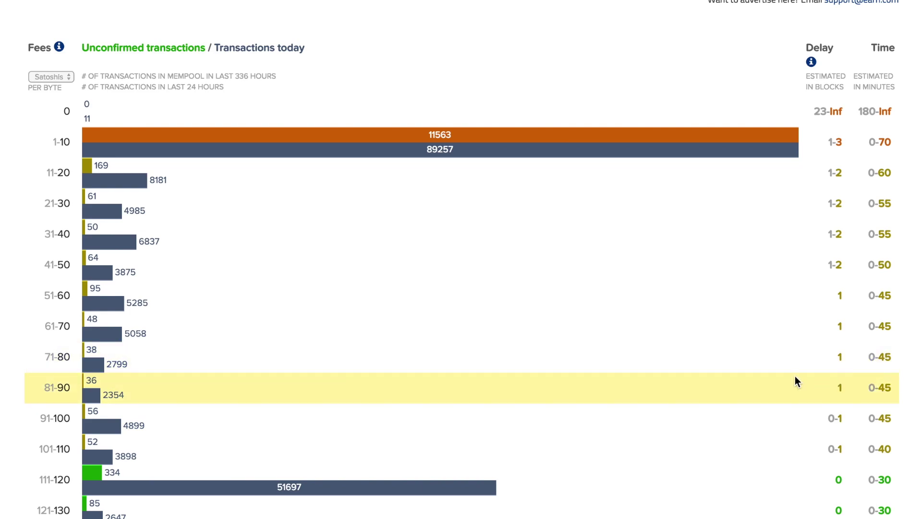
Step: Highlight the 111-120 satoshis-per-byte row as the cheapest band with zero delay
scroll(794, 375, down, 3)
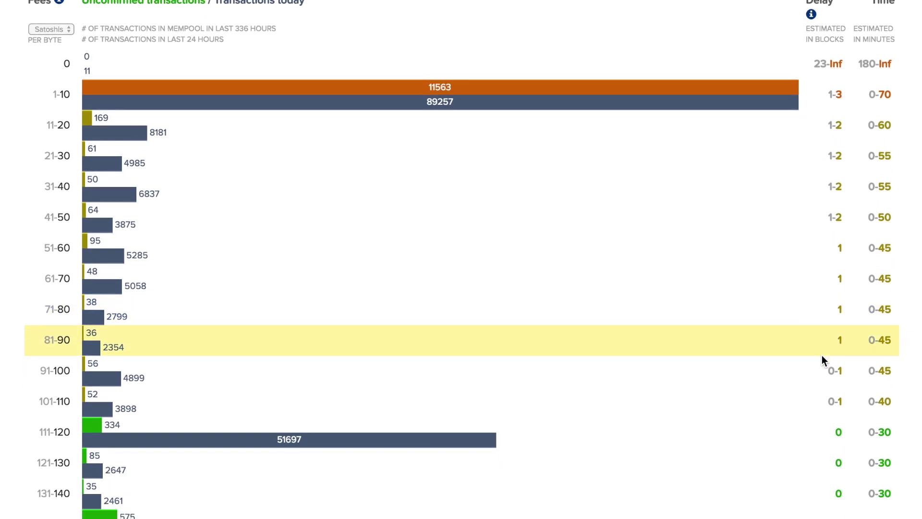
scroll(593, 291, down, 3)
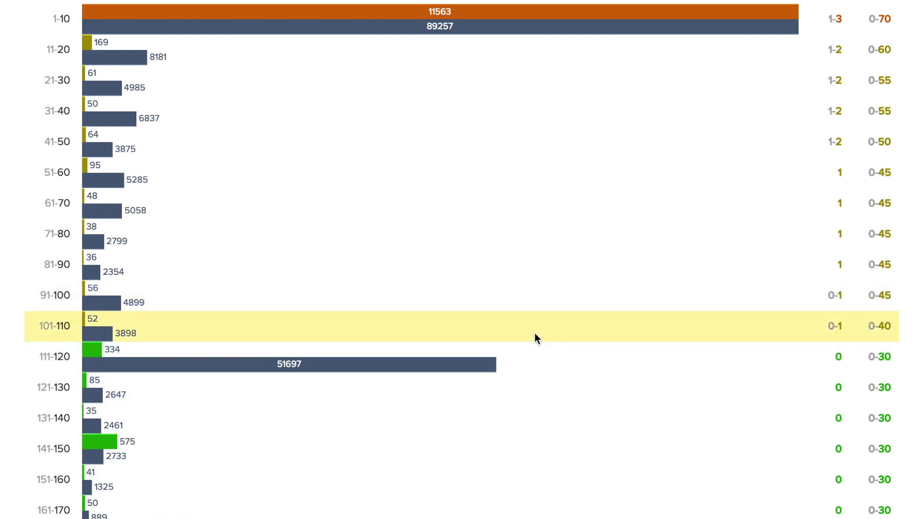
drag(38, 353, 314, 359)
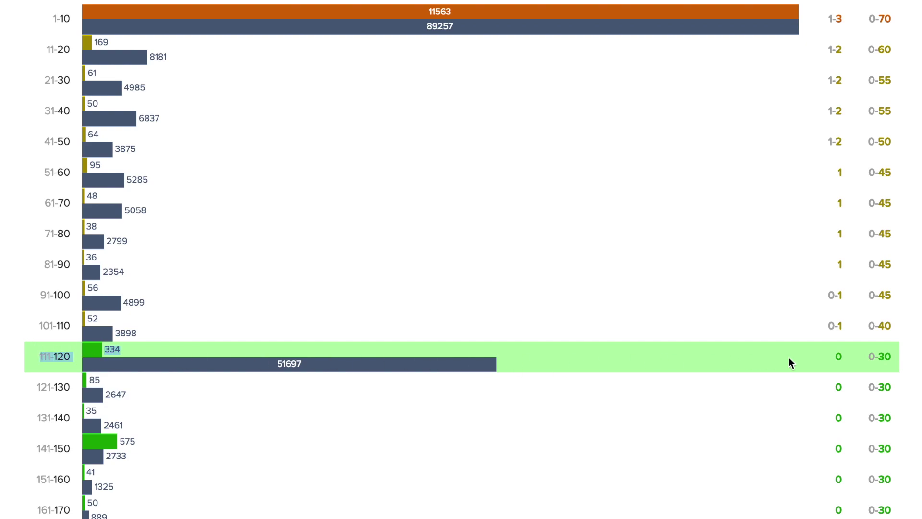
drag(789, 357, 897, 356)
click(824, 349)
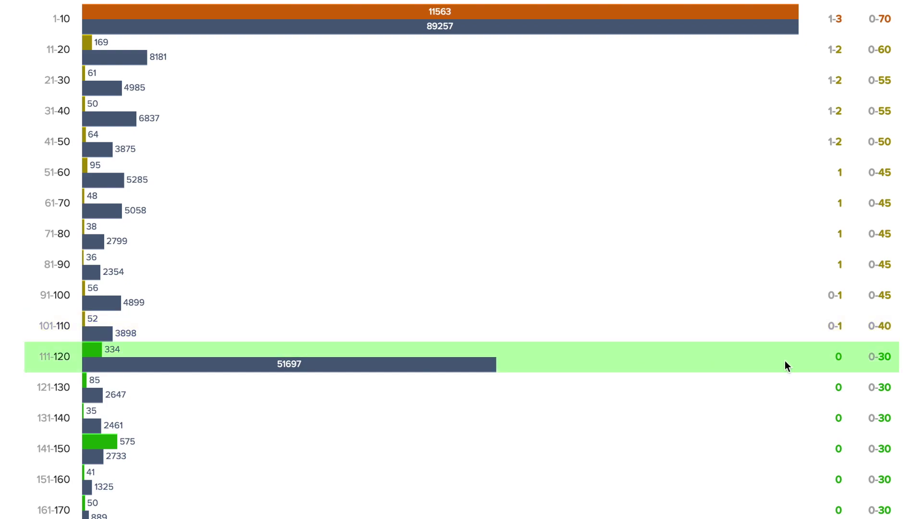
scroll(810, 365, down, 1)
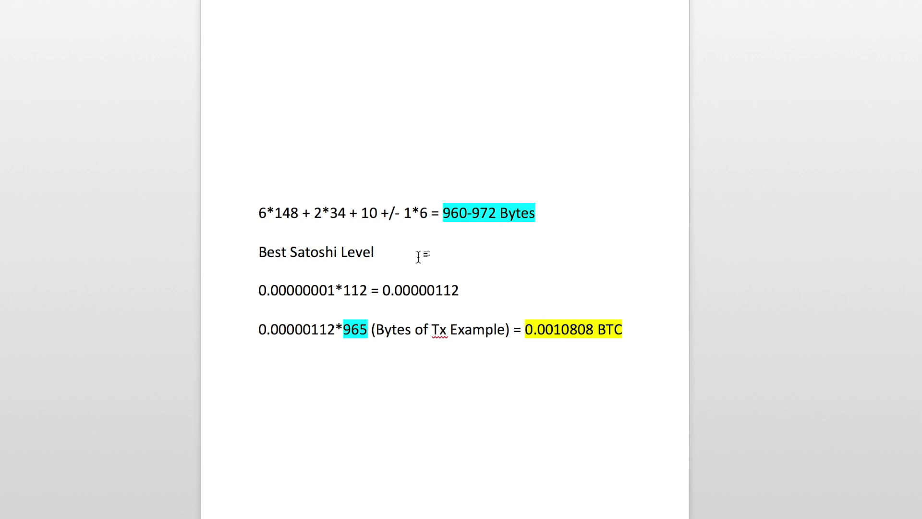
drag(259, 290, 319, 290)
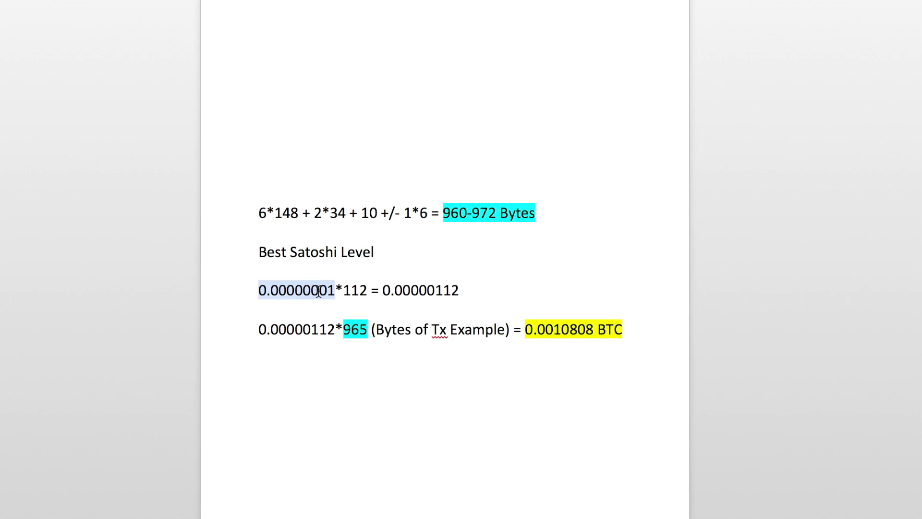
click(320, 290)
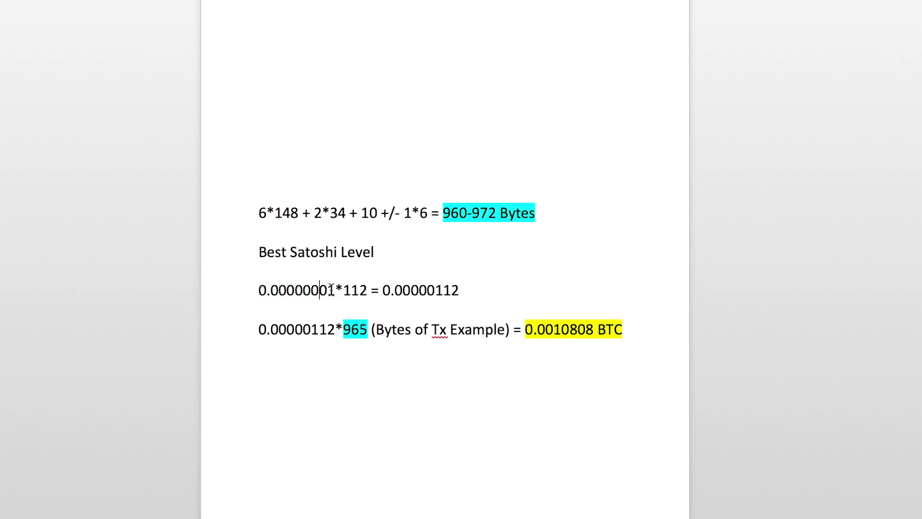
key(Right)
drag(335, 290, 259, 291)
drag(343, 290, 366, 291)
click(376, 307)
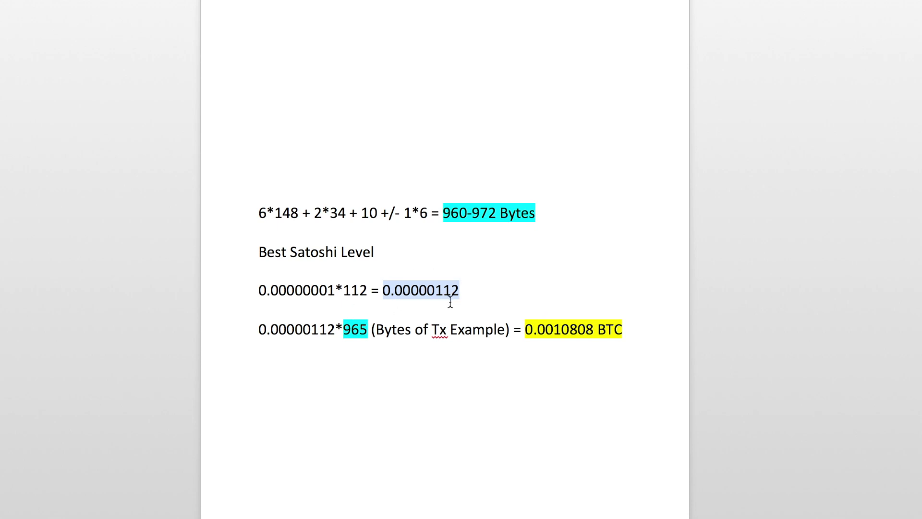
click(271, 331)
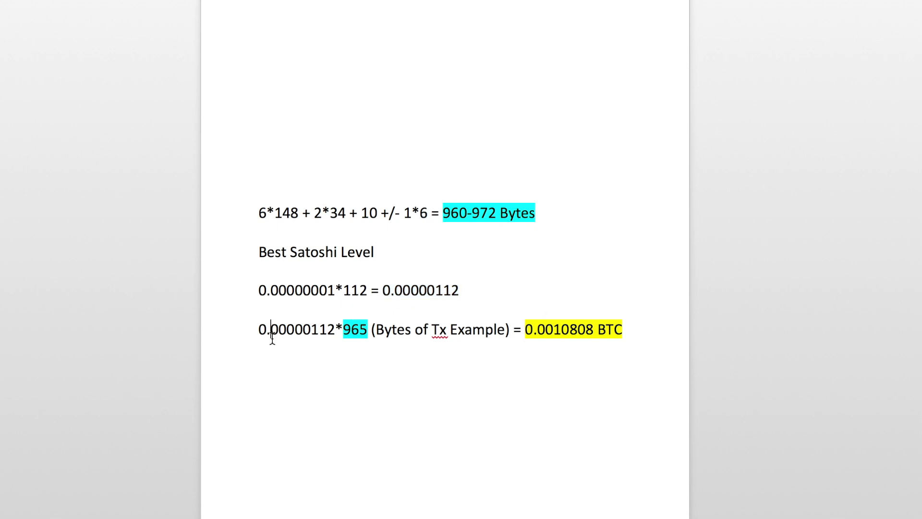
drag(260, 331, 361, 343)
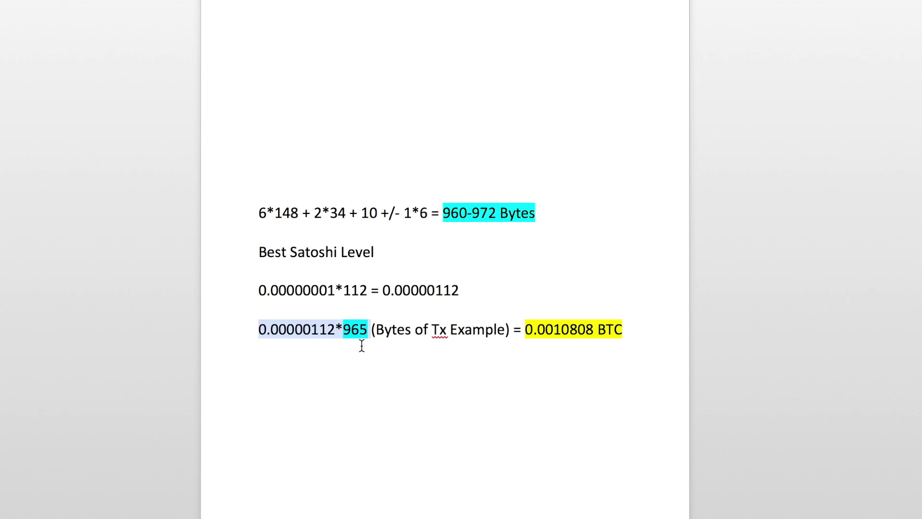
click(372, 336)
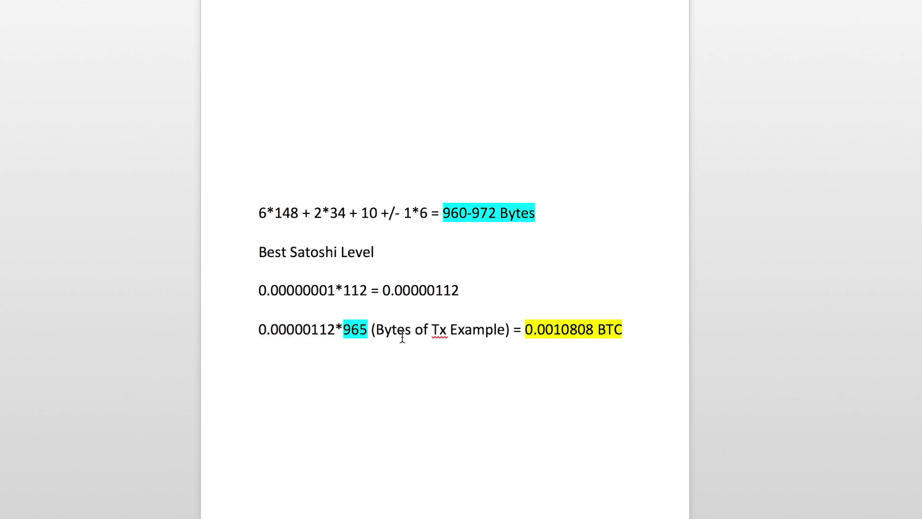